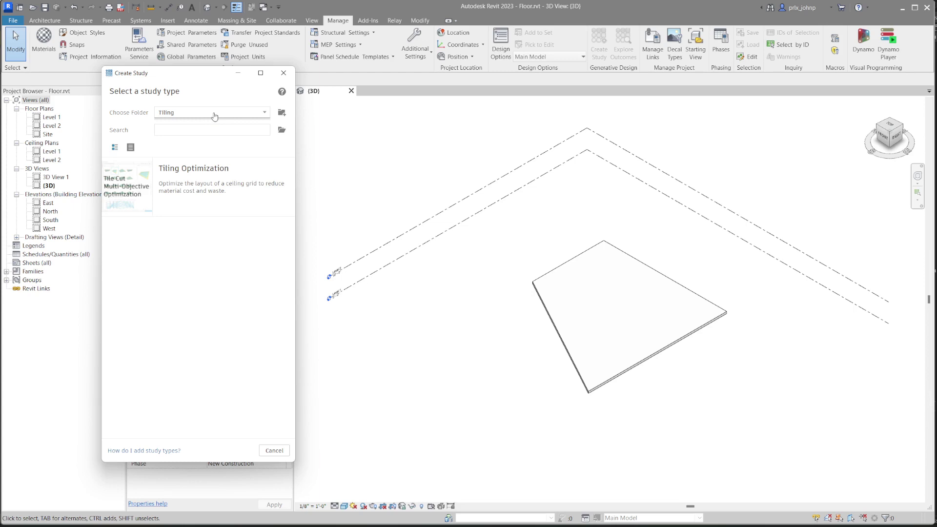
left_click(217, 185)
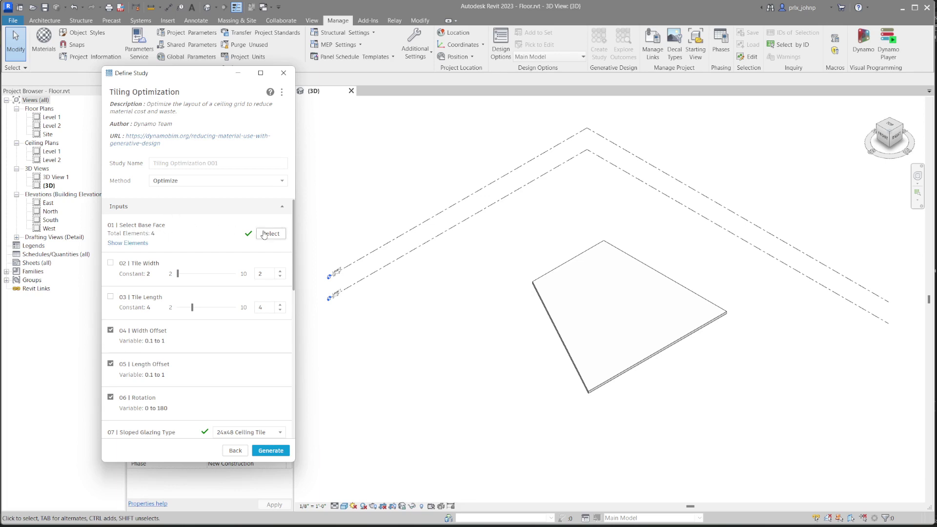
left_click(264, 234)
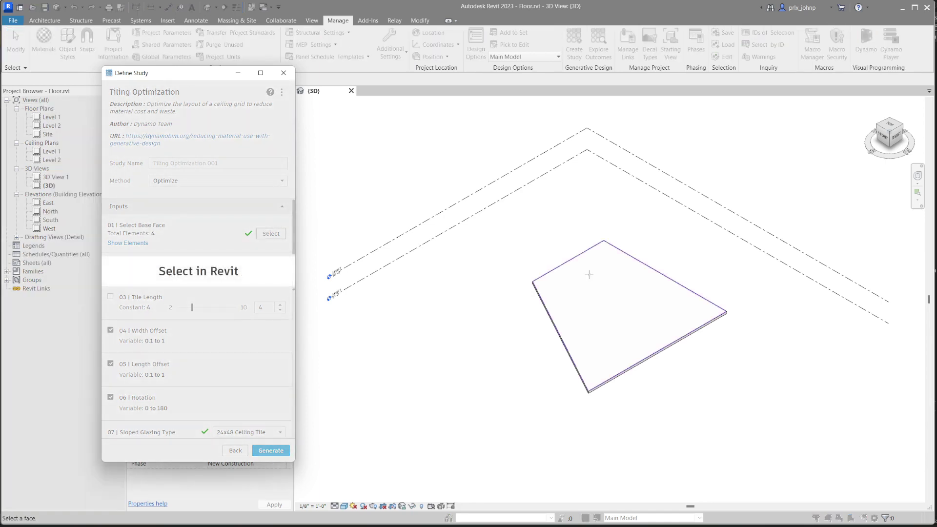
left_click(601, 292)
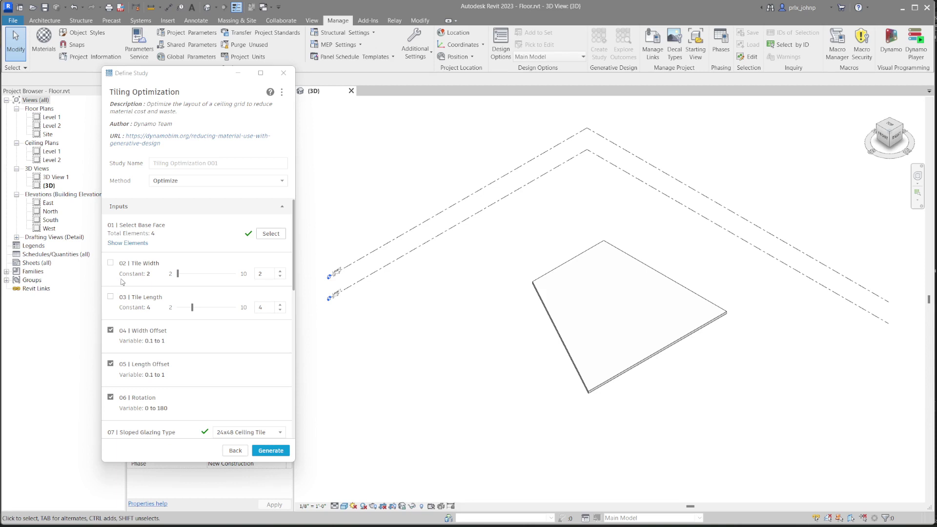
scroll(182, 313, "down", 2)
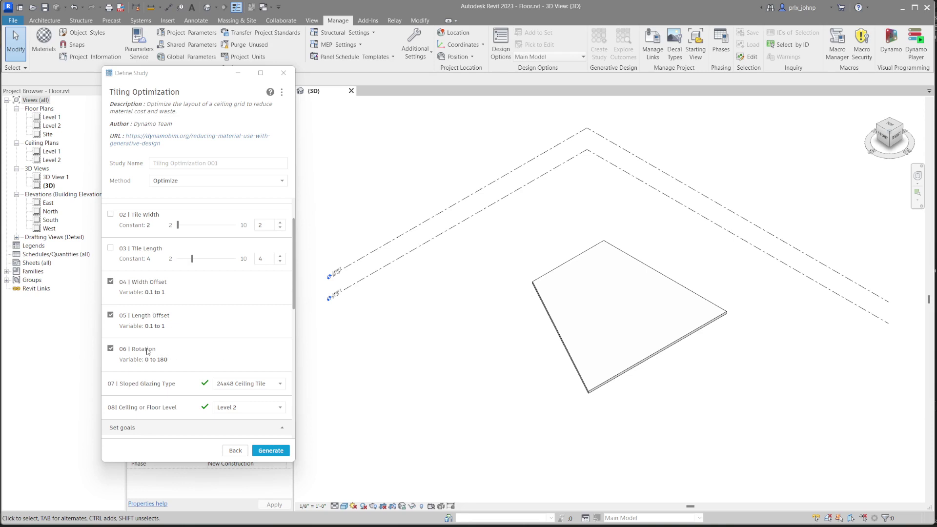
left_click(110, 348)
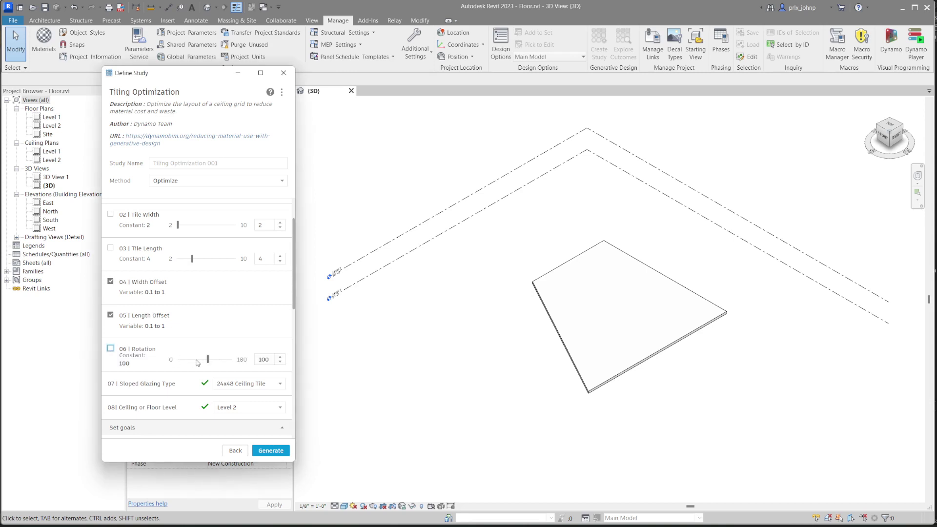
left_click(111, 347)
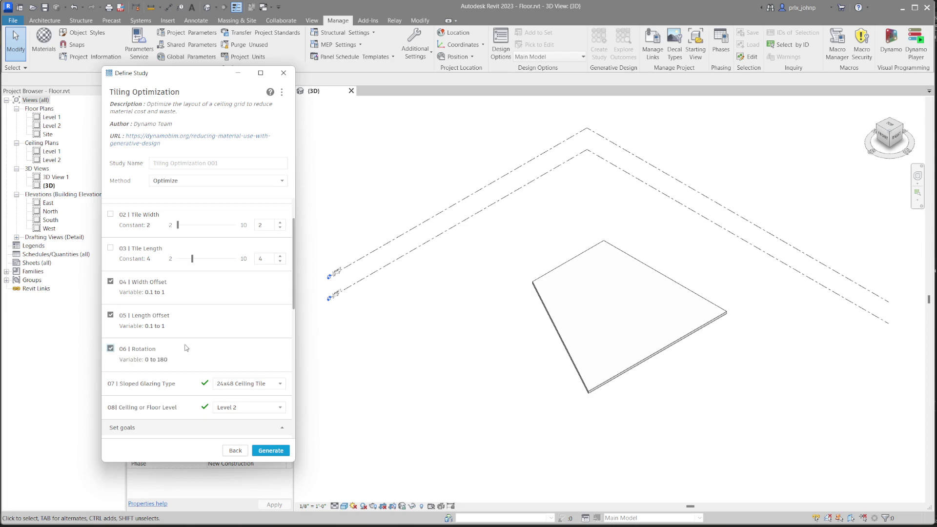
scroll(186, 366, "down", 1)
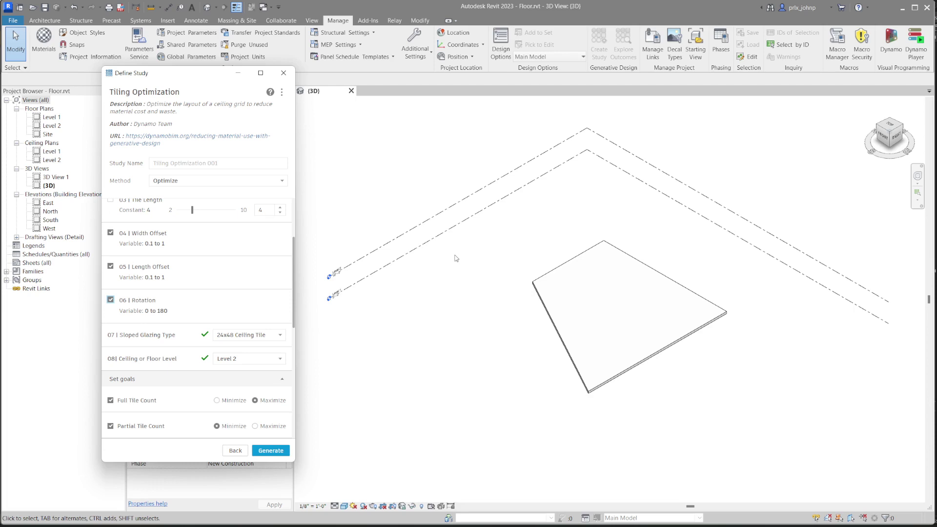
Step: Create a 24x48 Ceiling Tile sloped glazing roof on Level 2 from a rectangular footprint
left_click(44, 20)
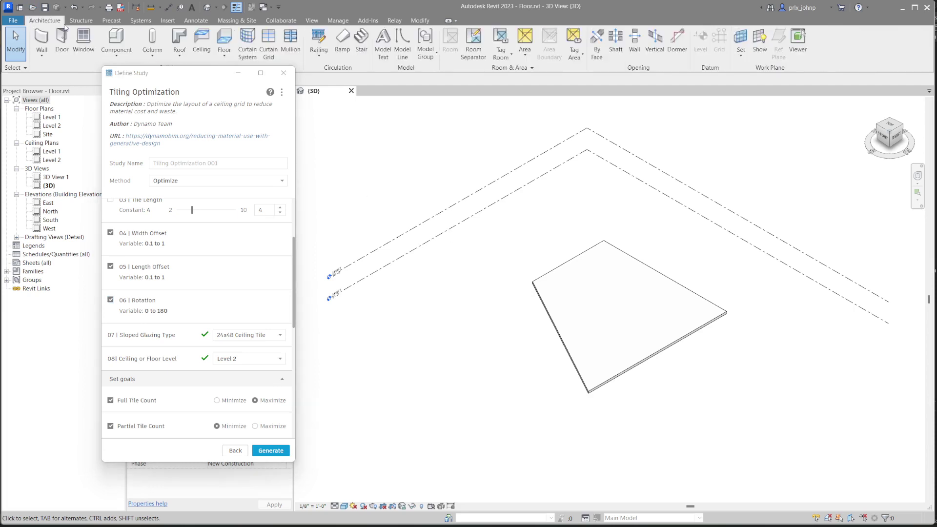
left_click(179, 40)
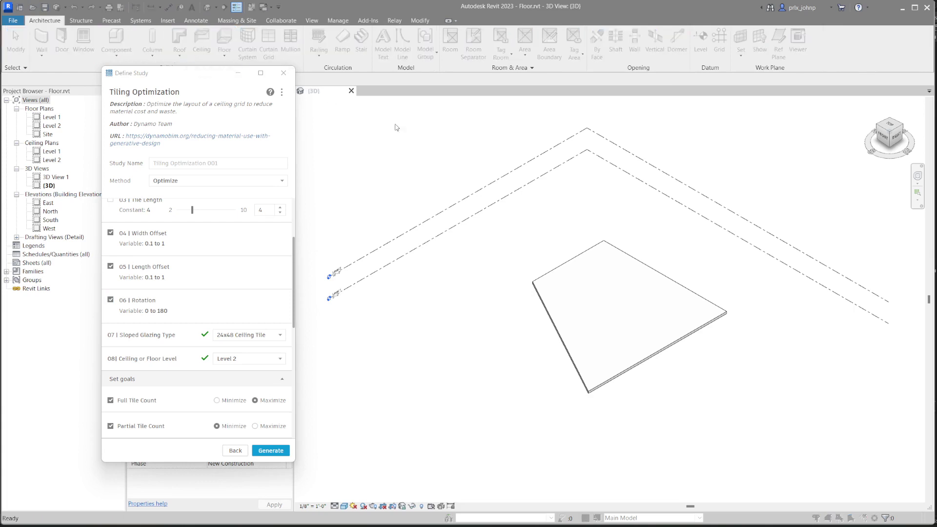
left_click(463, 289)
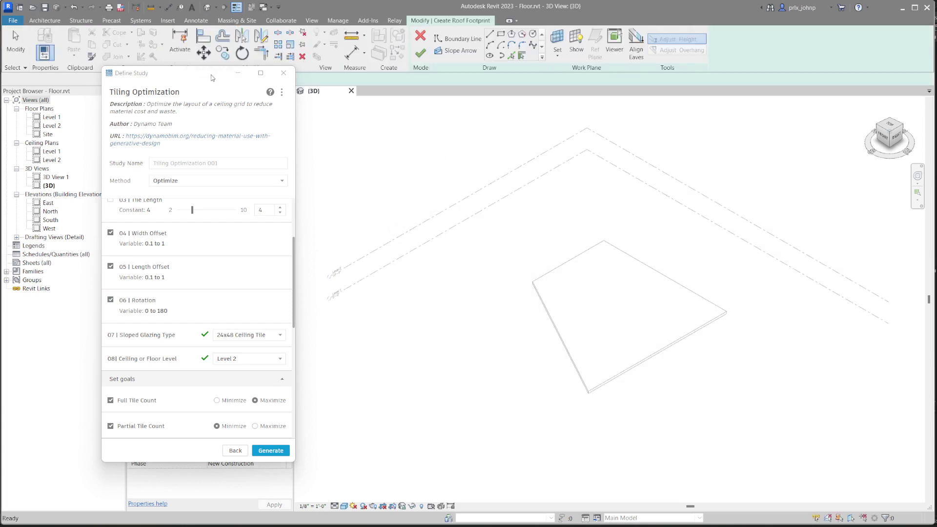
left_click_drag(209, 75, 168, 144)
left_click(210, 112)
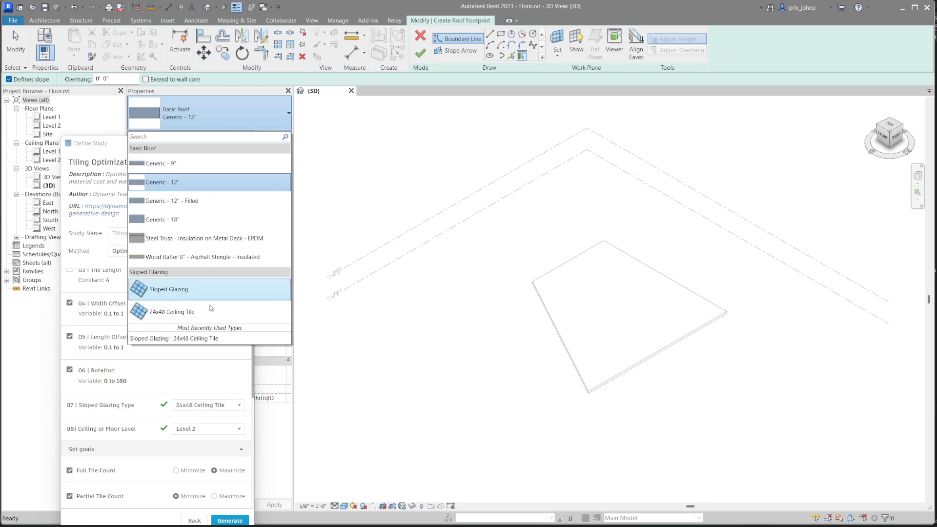
left_click(211, 310)
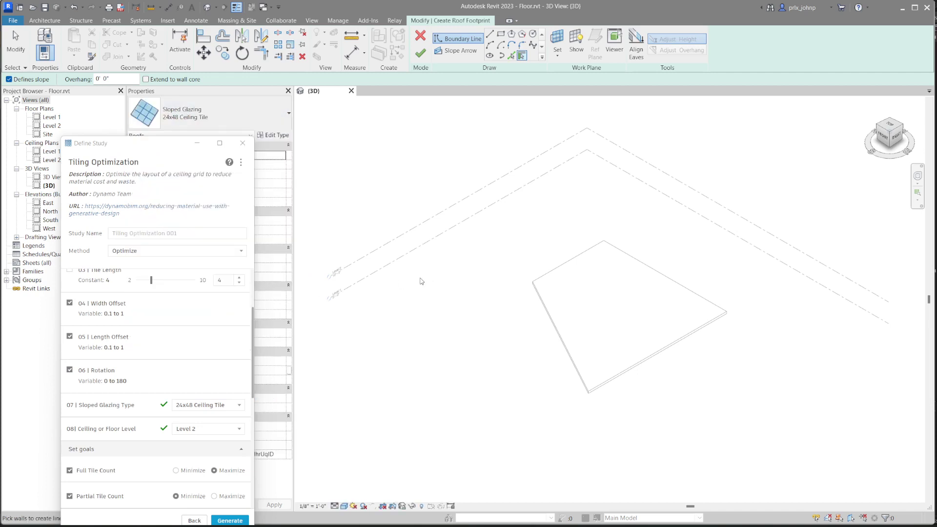
left_click(500, 33)
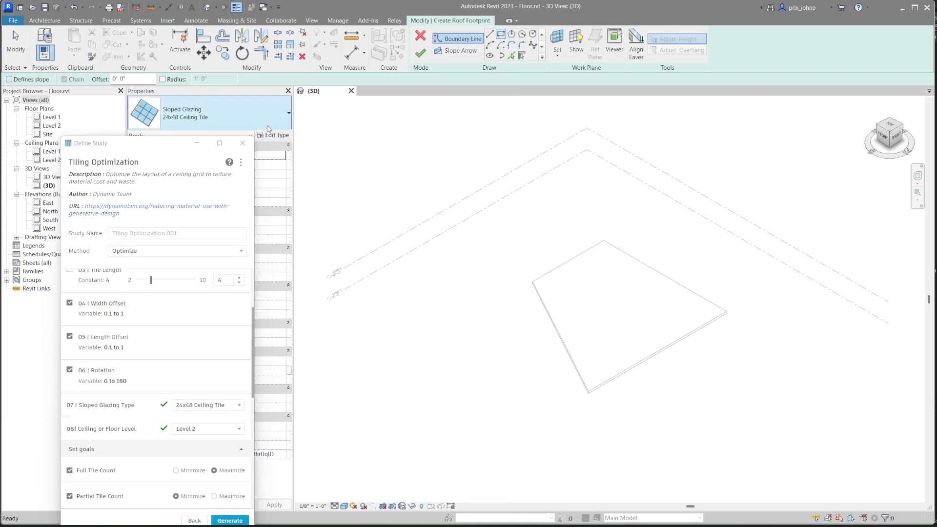
left_click(743, 241)
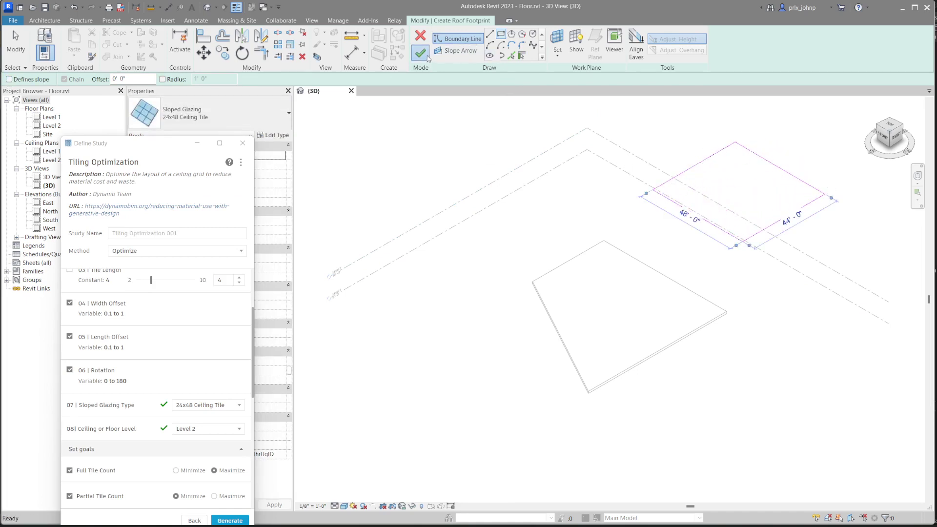
left_click(420, 53)
scroll(779, 177, "up", 2)
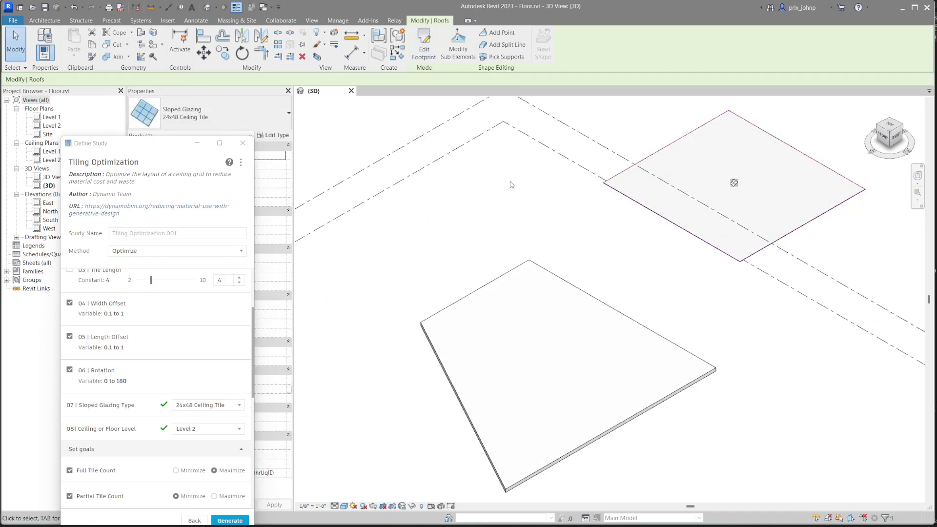
Step: Add two parallel curtain grid lines across the sloped glazing roof
key("Escape")
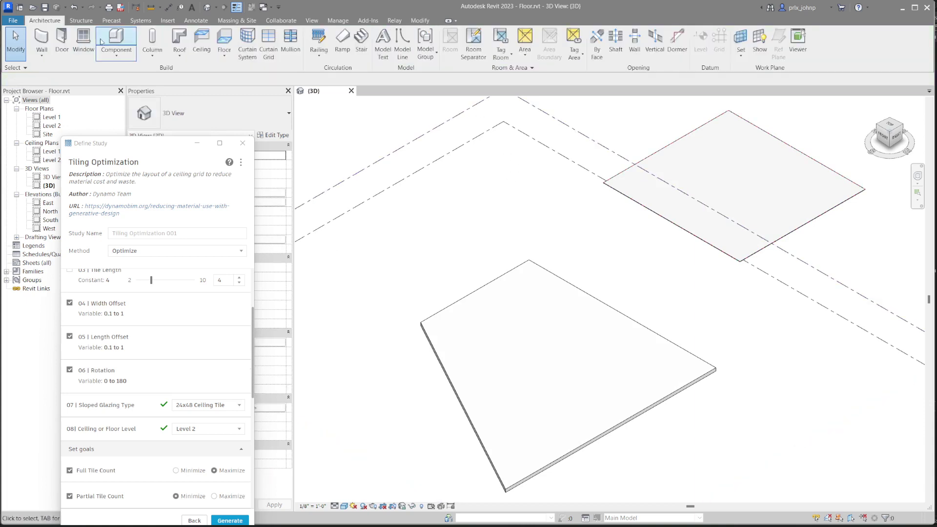
left_click(269, 44)
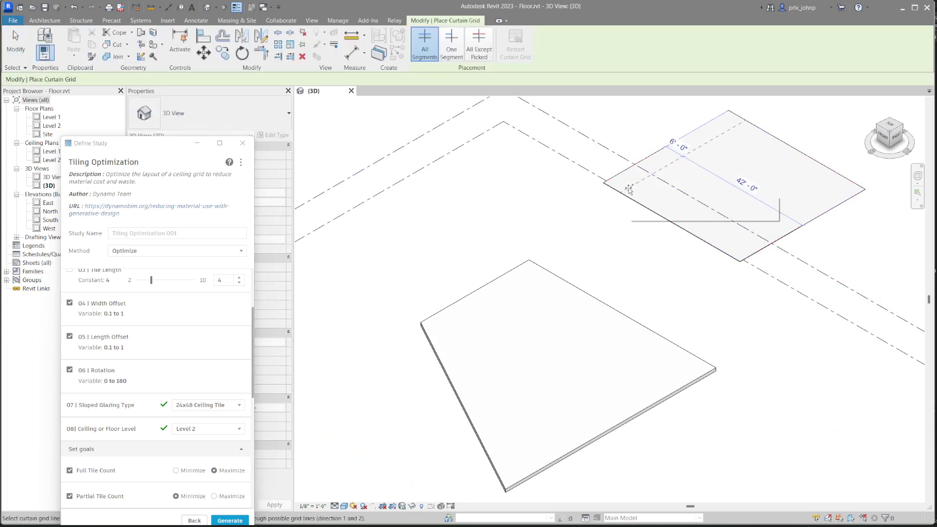
left_click(623, 184)
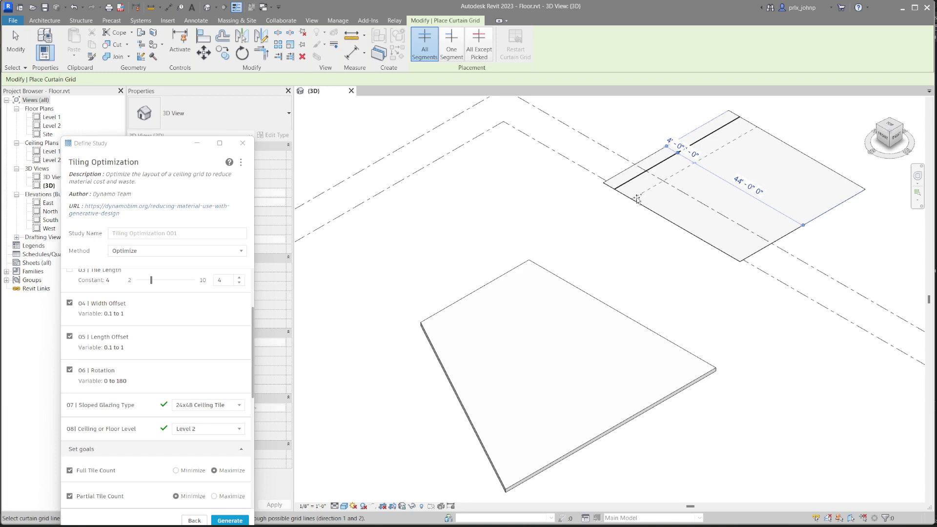
scroll(638, 200, "up", 2)
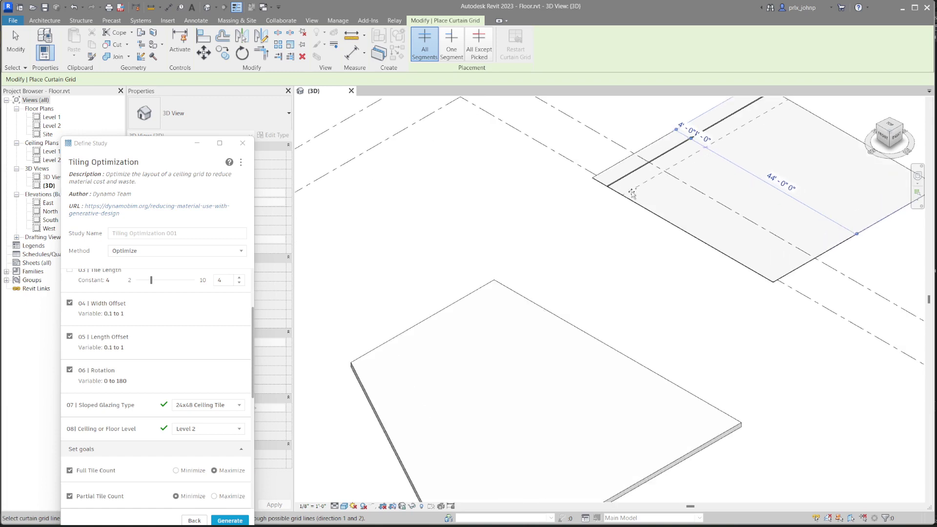
left_click(631, 190)
scroll(608, 178, "up", 2)
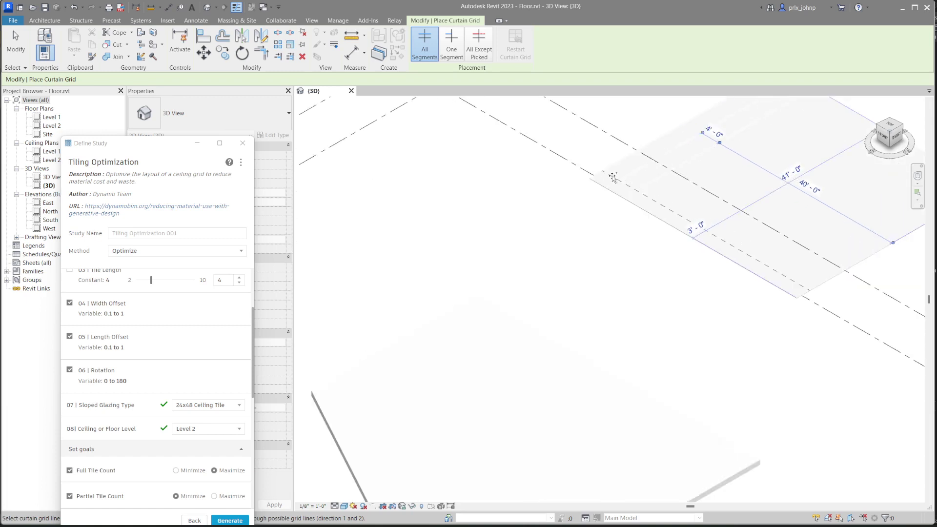
scroll(607, 180, "up", 4)
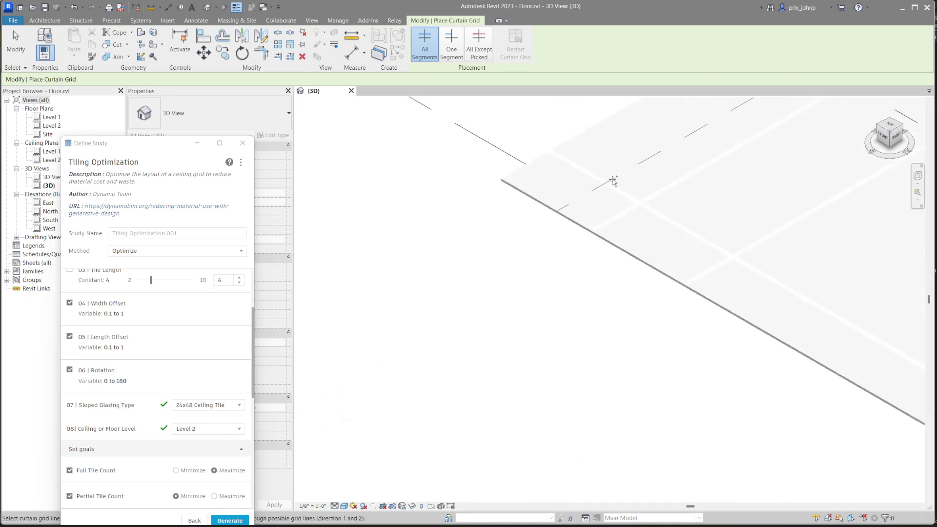
key("Escape")
Step: Inspect a single ceiling tile panel, then reselect the whole sloped glazing roof
left_click(608, 275)
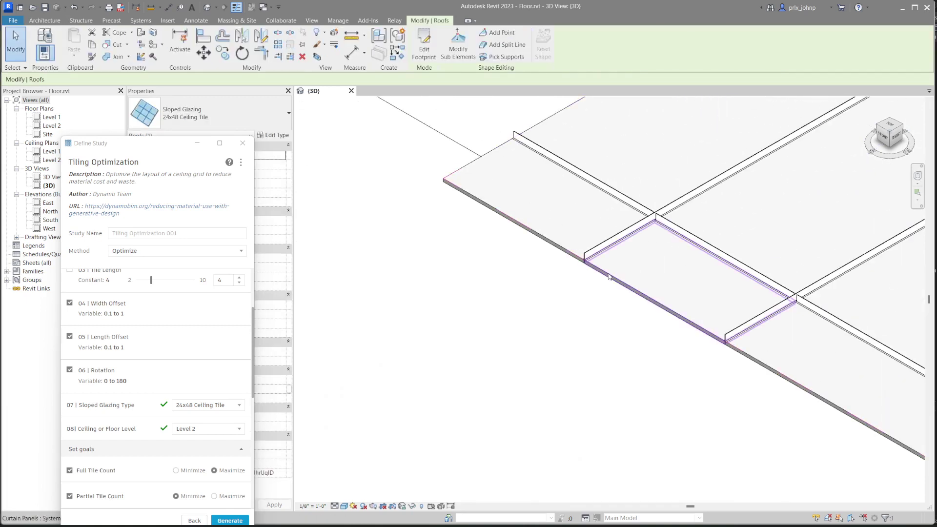
left_click(608, 277)
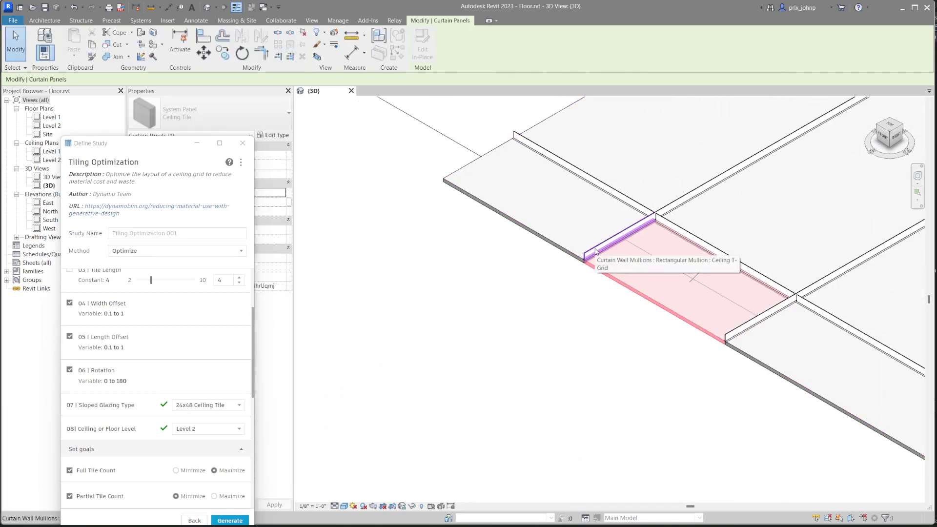
key("Escape")
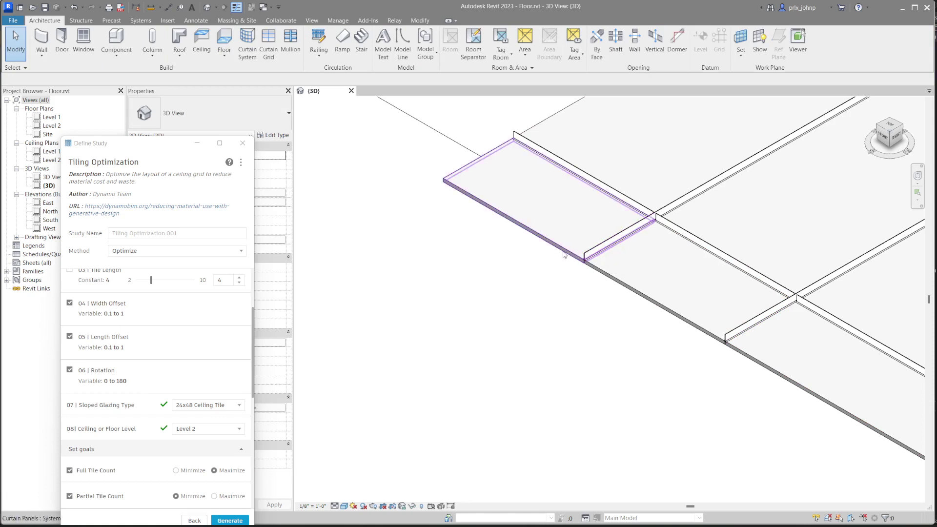
left_click(479, 207)
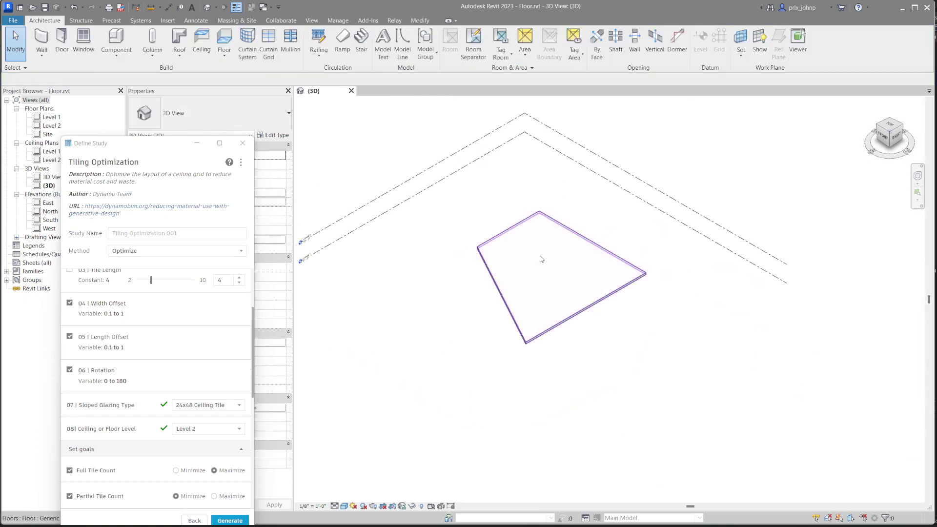
scroll(541, 260, "up", 2)
left_click_drag(157, 144, 153, 88)
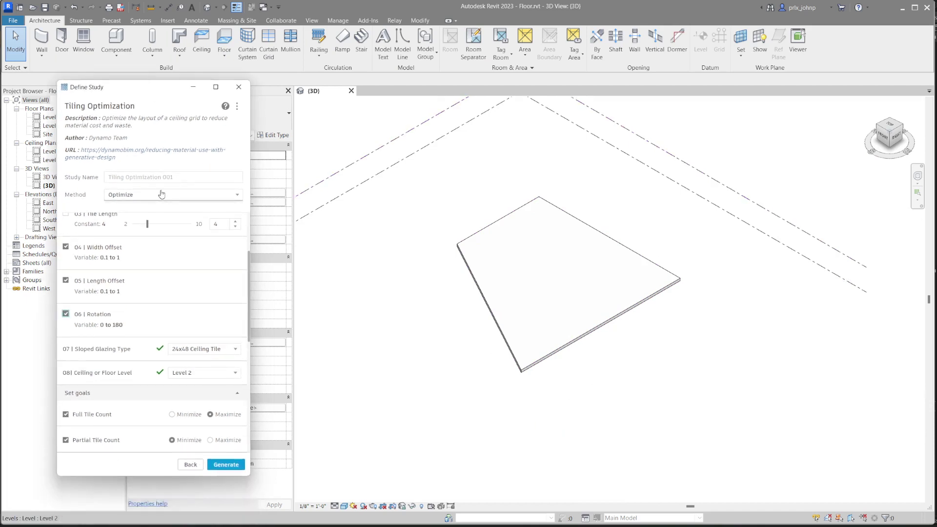
scroll(215, 310, "down", 3)
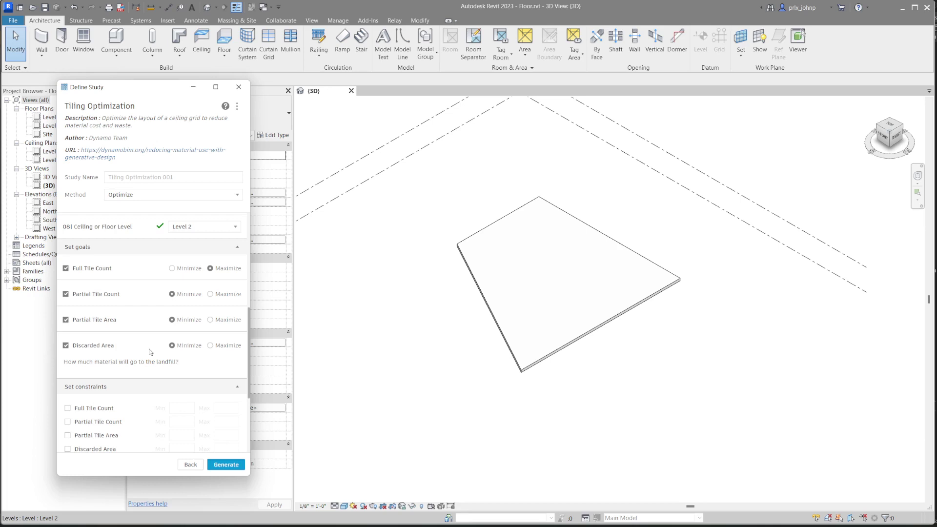
scroll(152, 350, "down", 3)
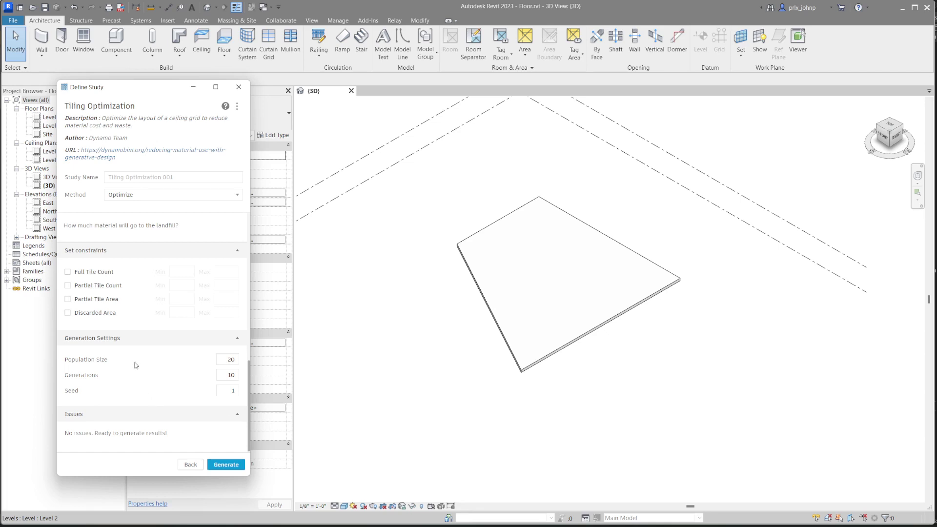
Step: Generate the Tiling Optimization 001 study's 10 outcomes
left_click(228, 465)
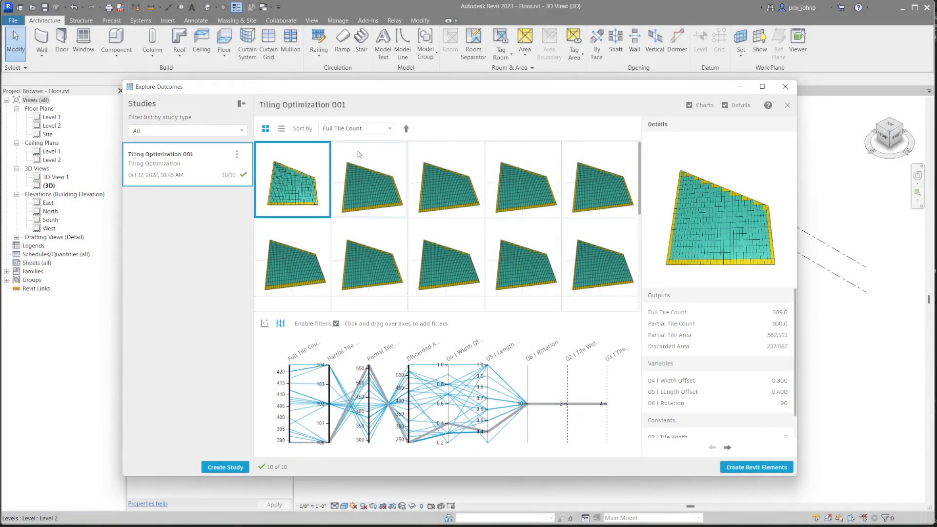
Step: Maximize the Explore Outcomes window to fill the screen
scroll(470, 210, "down", 3)
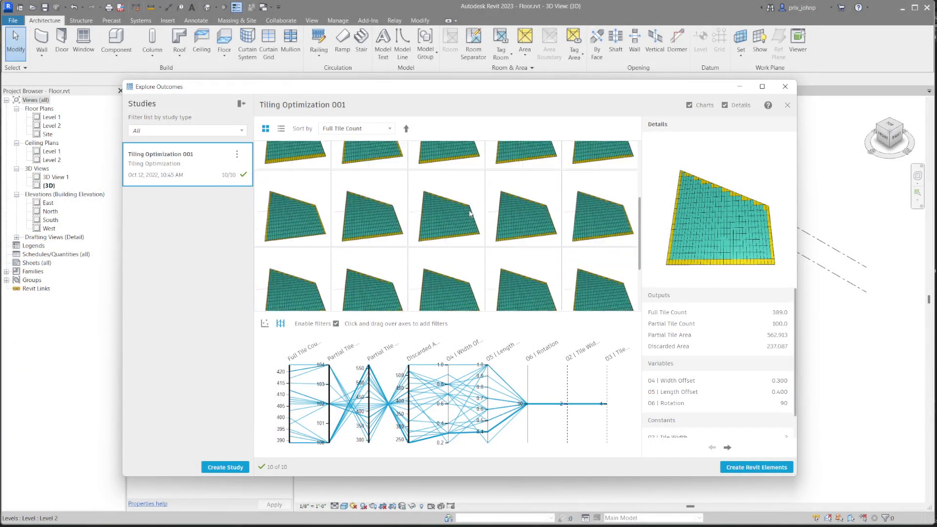
left_click_drag(457, 93, 525, 102)
double_click(525, 100)
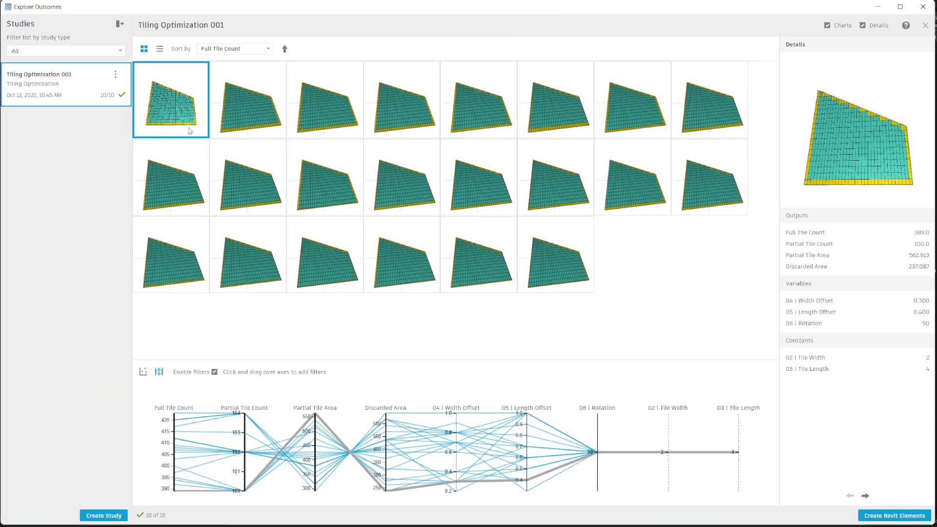
Step: Compare several outcomes in the orbited preview and settle on the 392-full-tile outcome
left_click(251, 121)
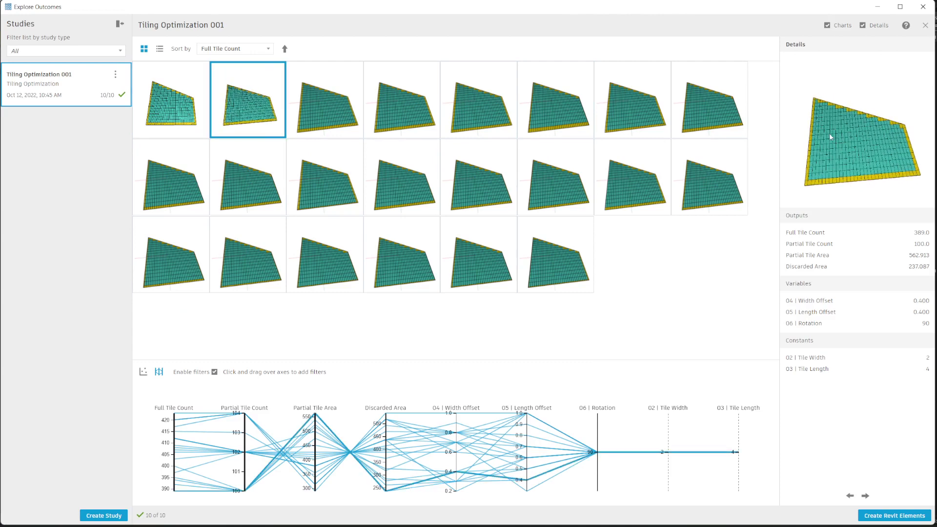
left_click_drag(831, 137, 844, 155)
left_click(325, 122)
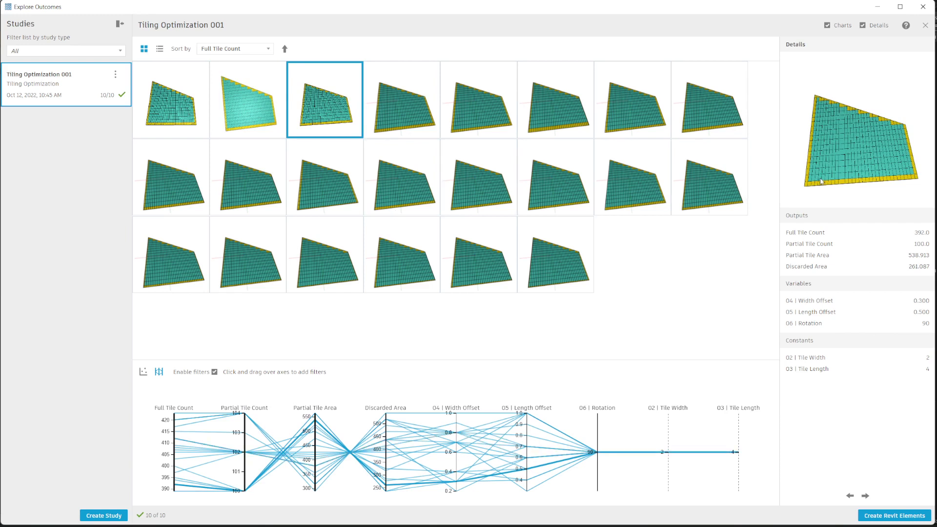
left_click_drag(821, 181, 826, 189)
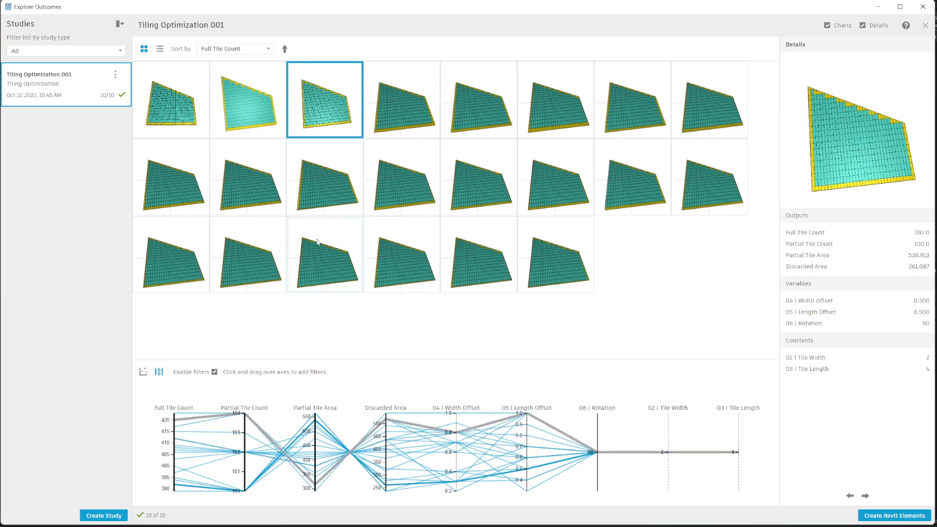
left_click(330, 211)
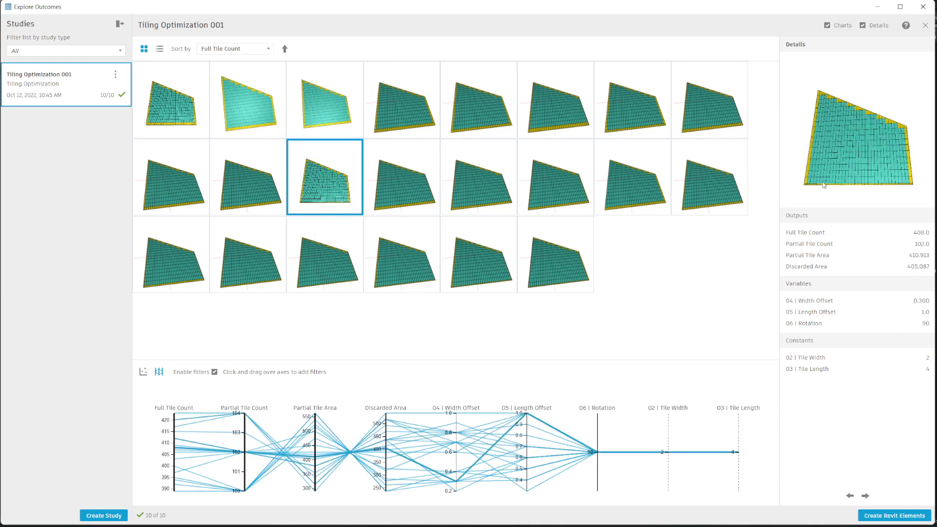
mouse_move(824, 186)
left_mouse_down()
mouse_move(837, 199)
mouse_move(836, 188)
left_mouse_up()
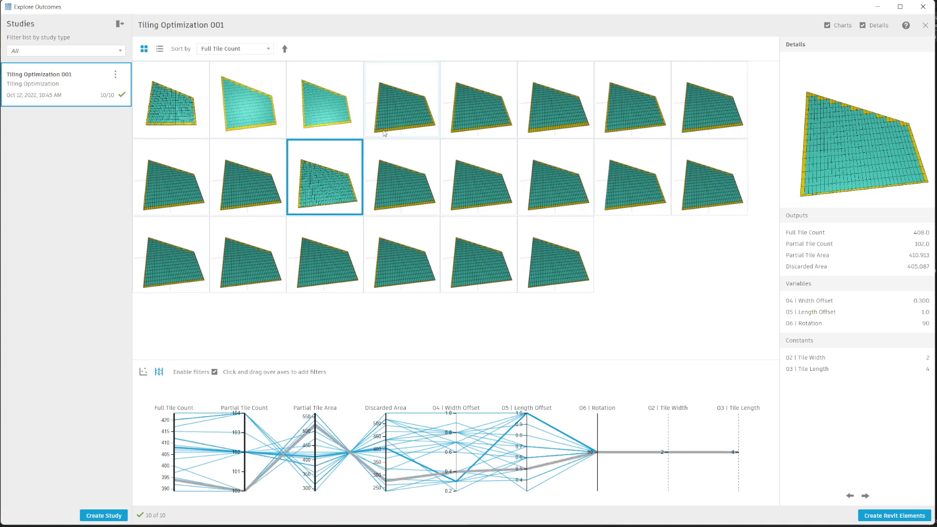
left_click(342, 125)
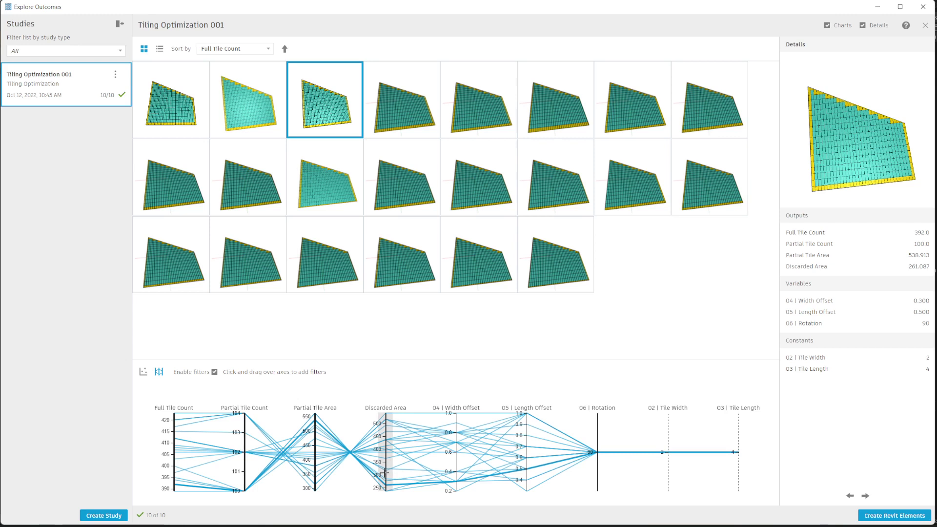
Step: Filter Discarded Area to roughly 250–310 and review the five remaining outcomes
left_click_drag(385, 474, 386, 491)
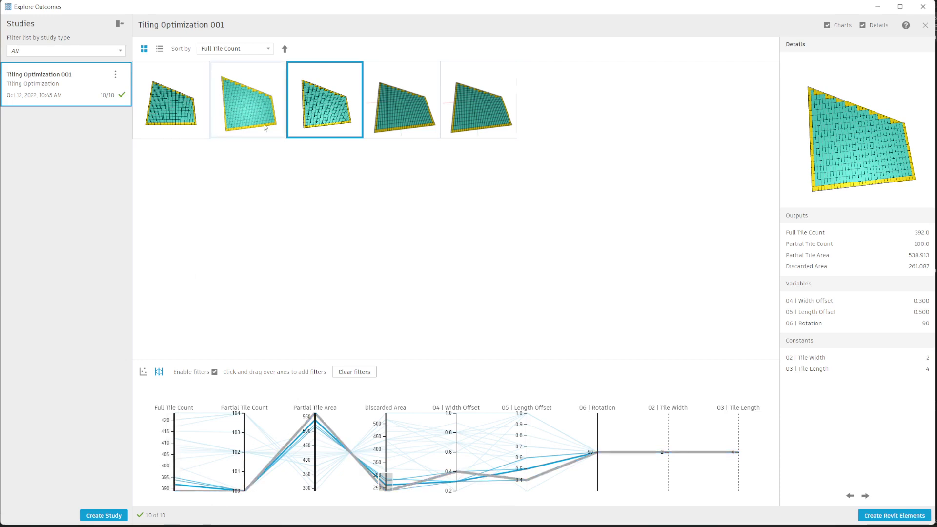
left_click(236, 112)
left_click(482, 126)
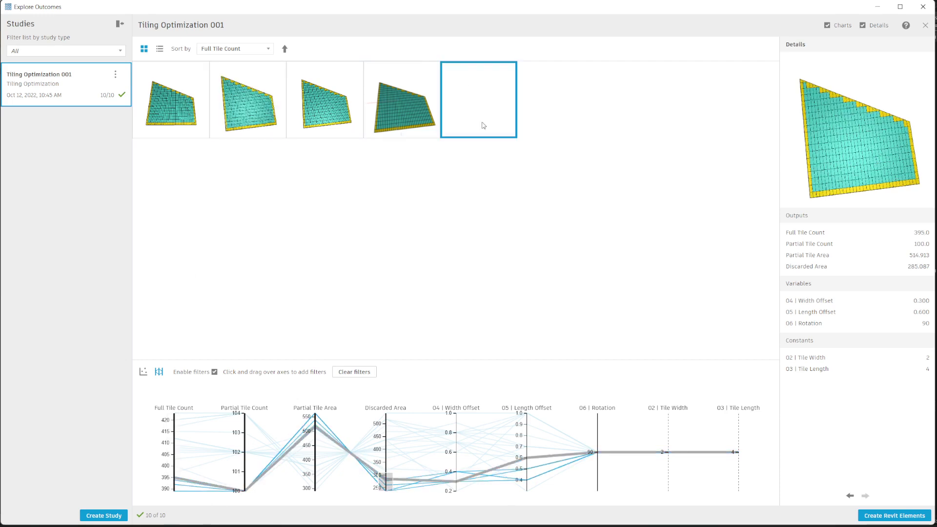
left_click(429, 124)
left_click(328, 125)
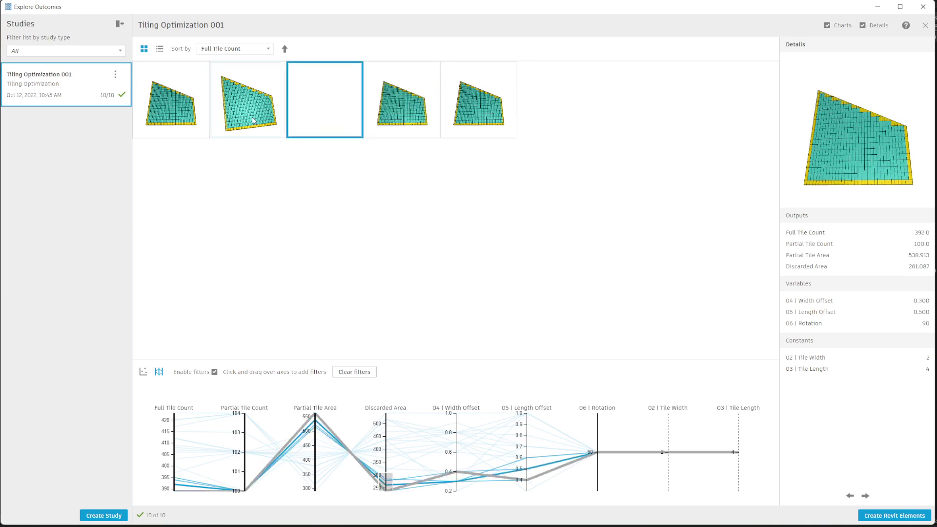
left_click(253, 119)
left_click(197, 116)
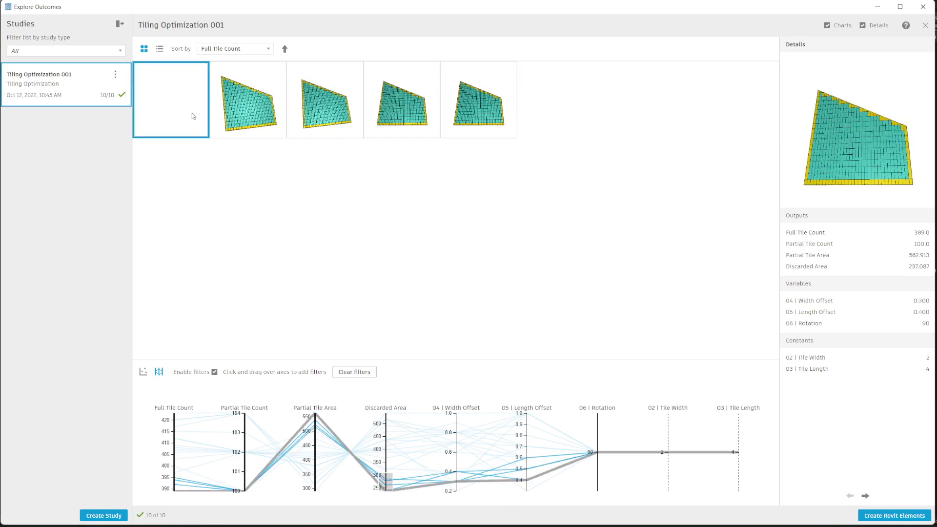
Step: Choose the 392-full-tile outcome and shrink the outcomes window beside the model
left_click(310, 119)
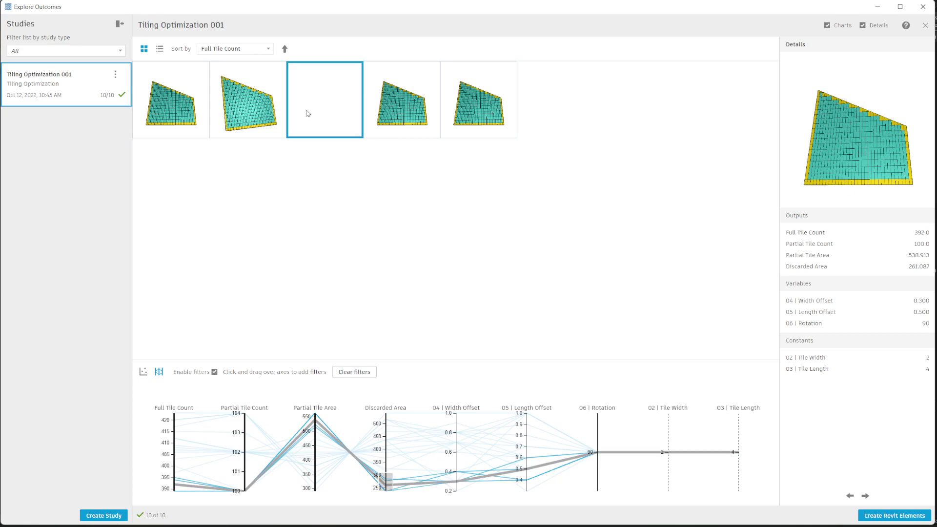
left_click_drag(848, 174, 855, 161)
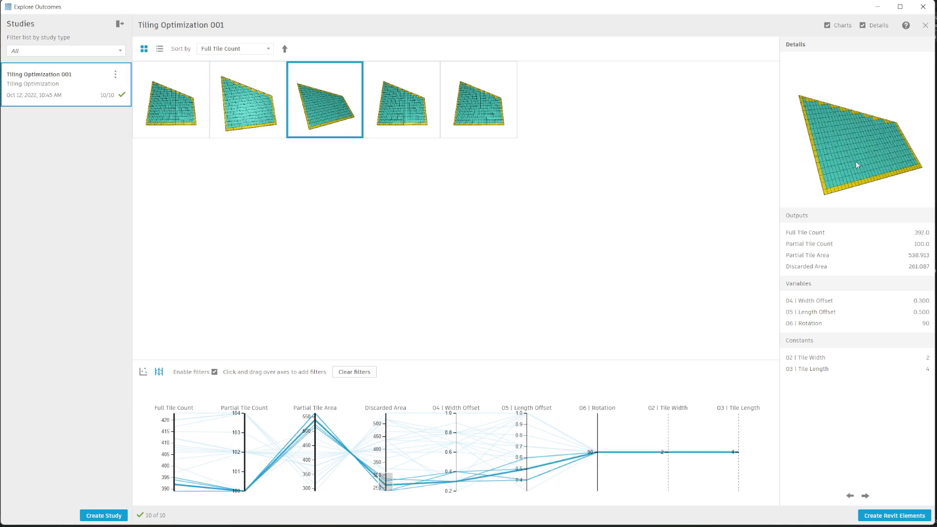
left_click_drag(779, 15, 521, 269)
Step: Center the floor slab in the model view, then create Revit elements from the 392-full-tile outcome
scroll(584, 282, "down", 2)
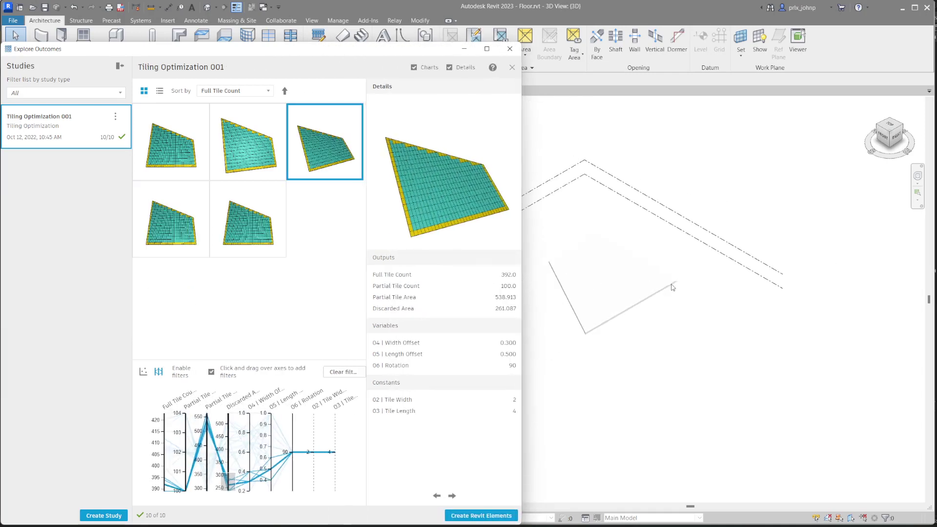
left_click(635, 362)
middle_click_drag(561, 320, 630, 335)
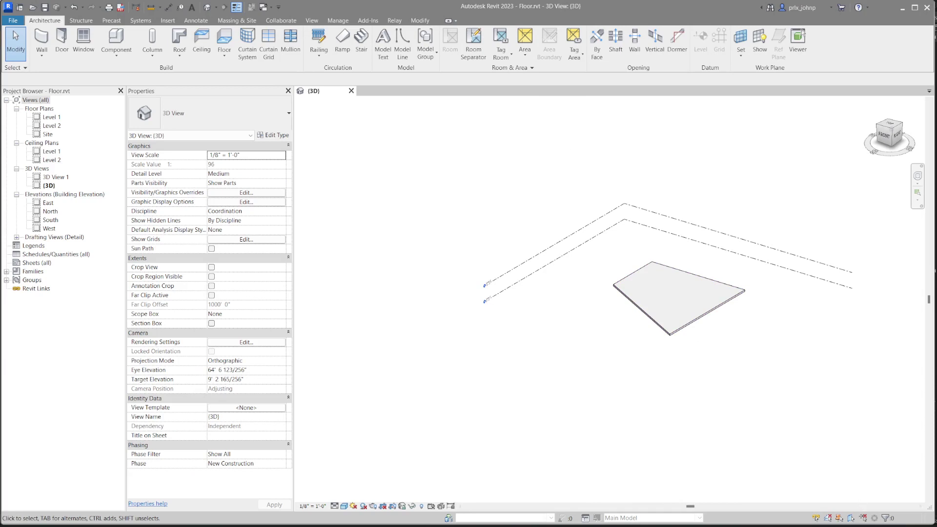
key("alt+Tab")
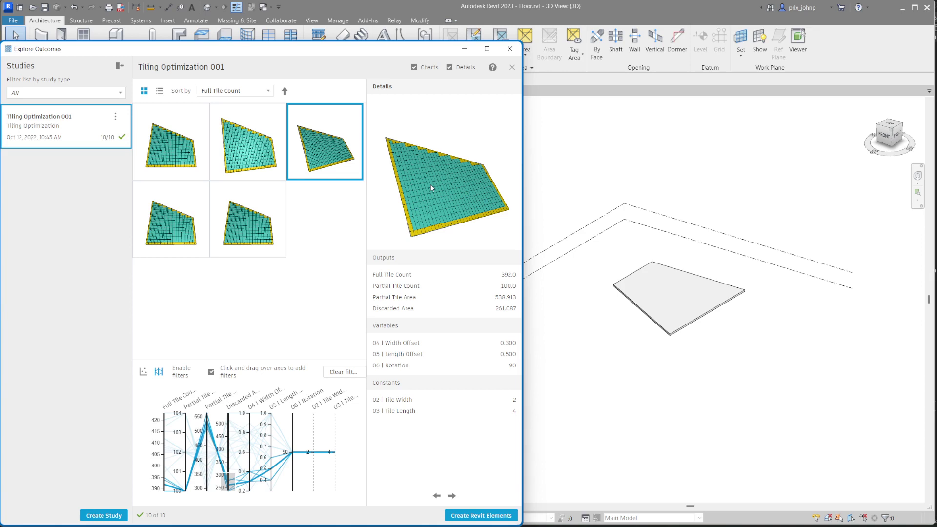
left_click(491, 522)
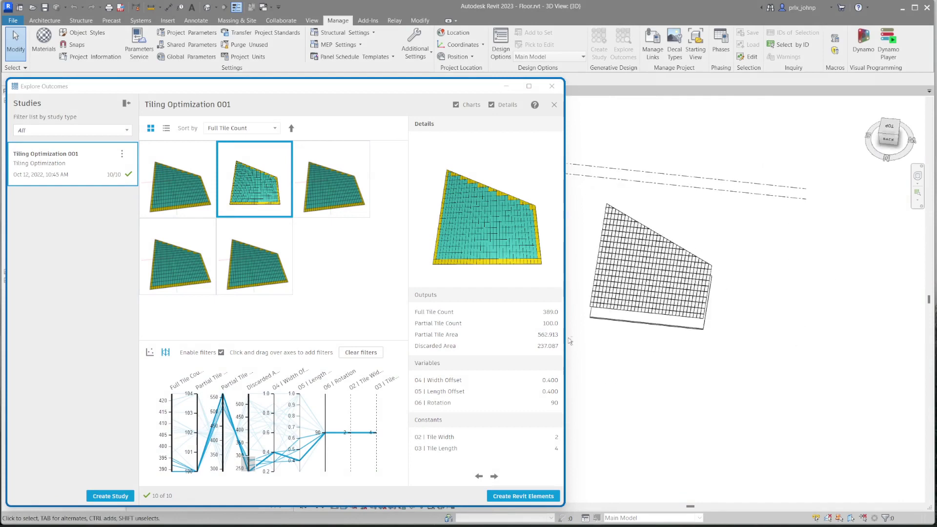
Step: Orbit around the new tile grid over the slab and close the outcomes window
middle_click_drag(569, 341, 658, 363, "shift")
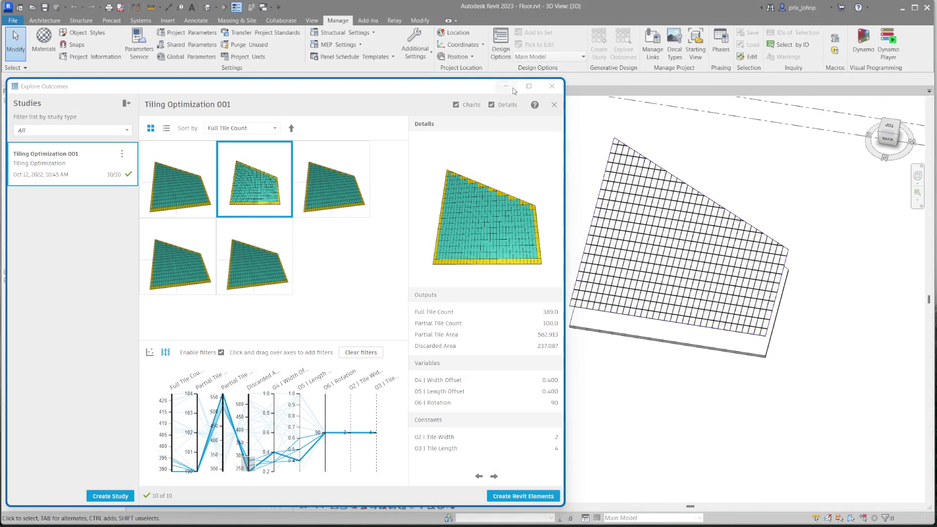
left_click(552, 86)
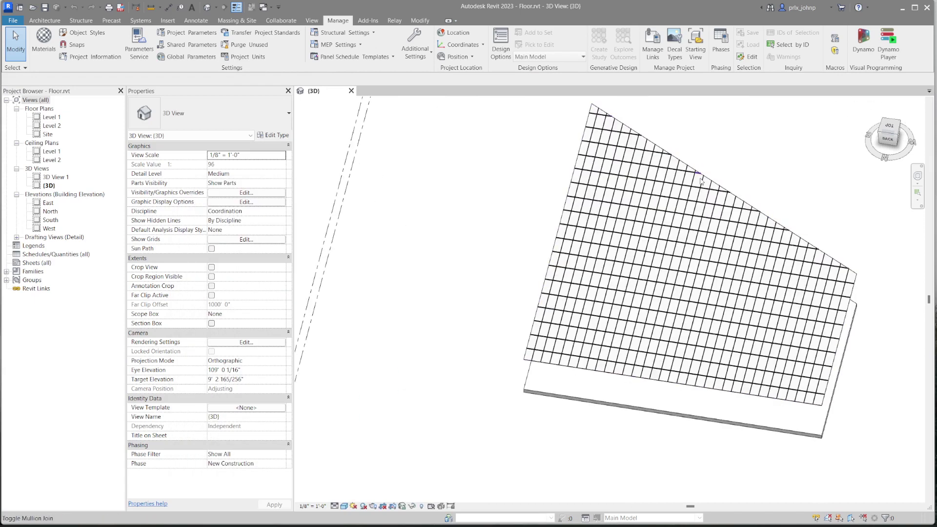
left_click(701, 181)
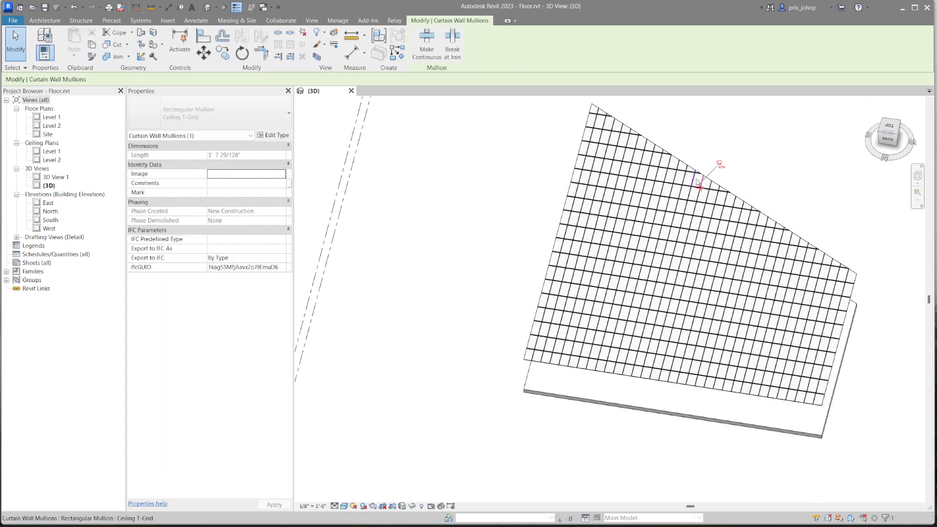
left_click(697, 176)
scroll(693, 170, "up", 1)
left_click(693, 170)
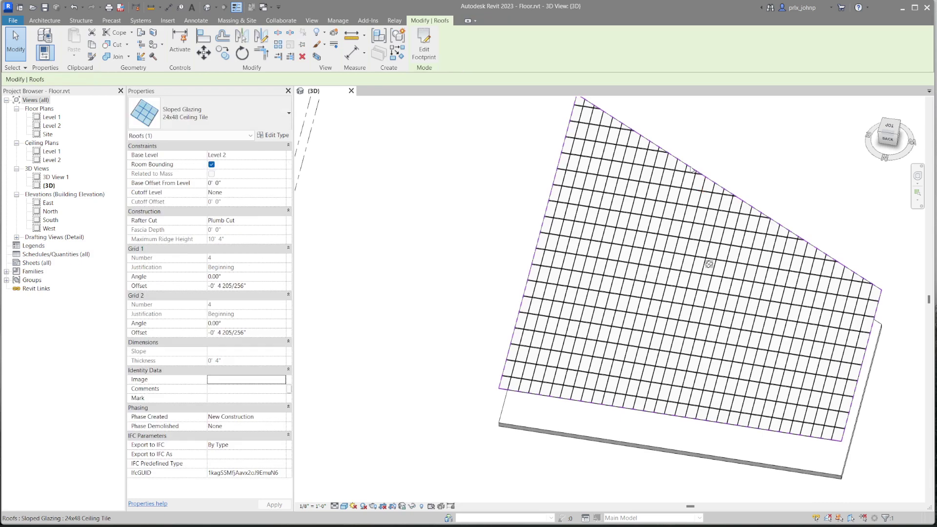
right_click(691, 169)
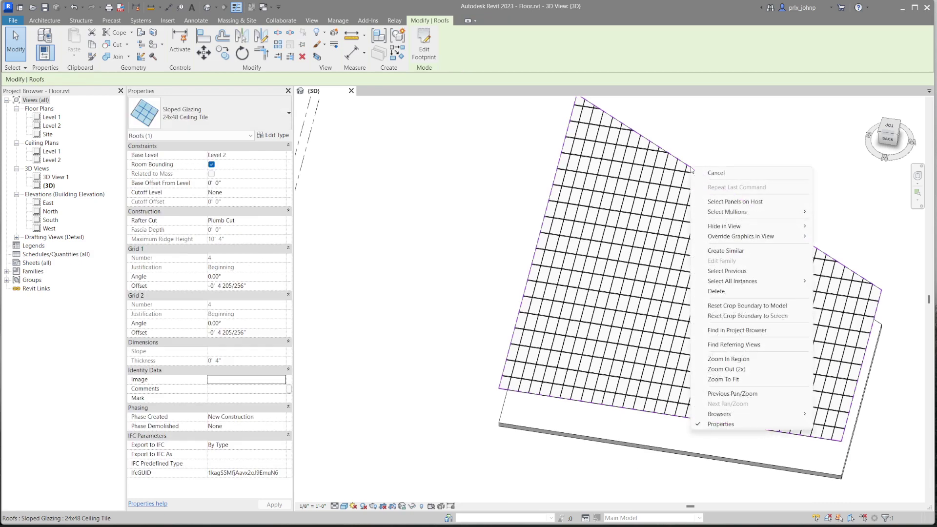
left_click(732, 202)
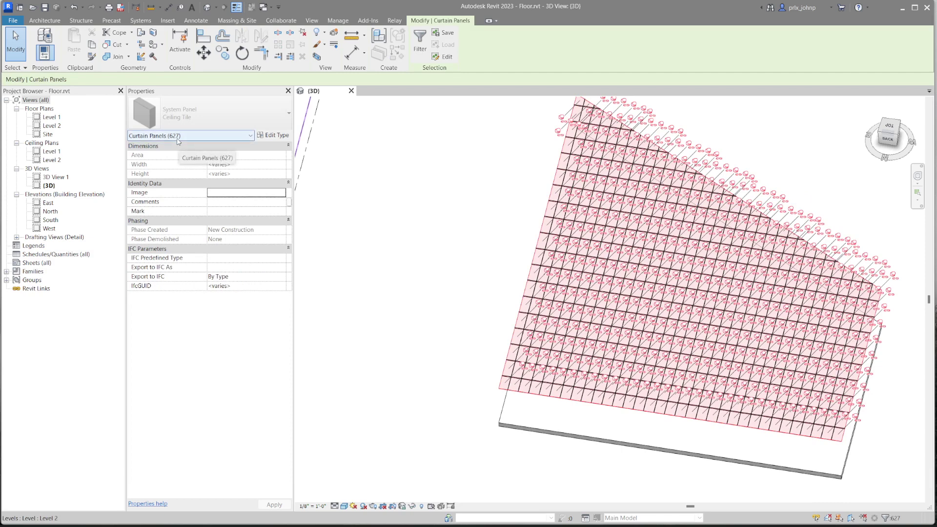
left_click(303, 237)
middle_click_drag(439, 299, 521, 295, "shift")
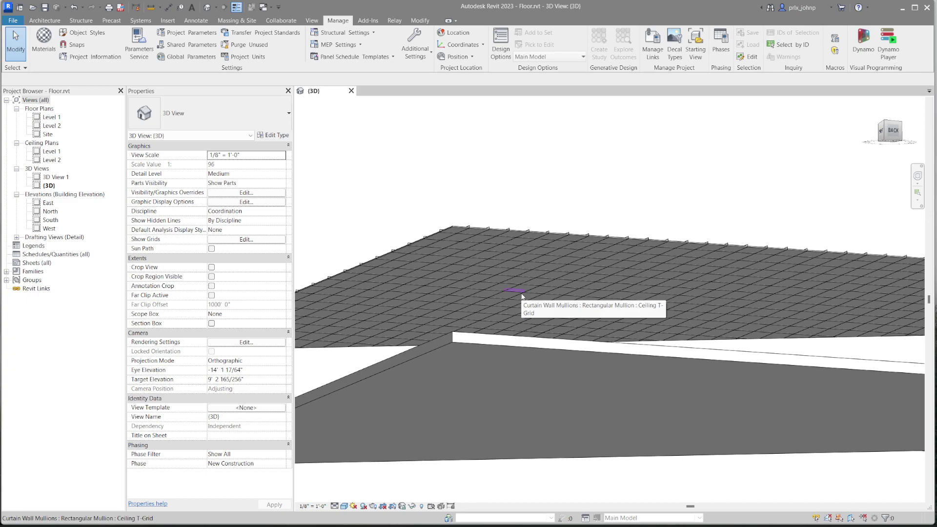
middle_click_drag(587, 270, 793, 460, "shift")
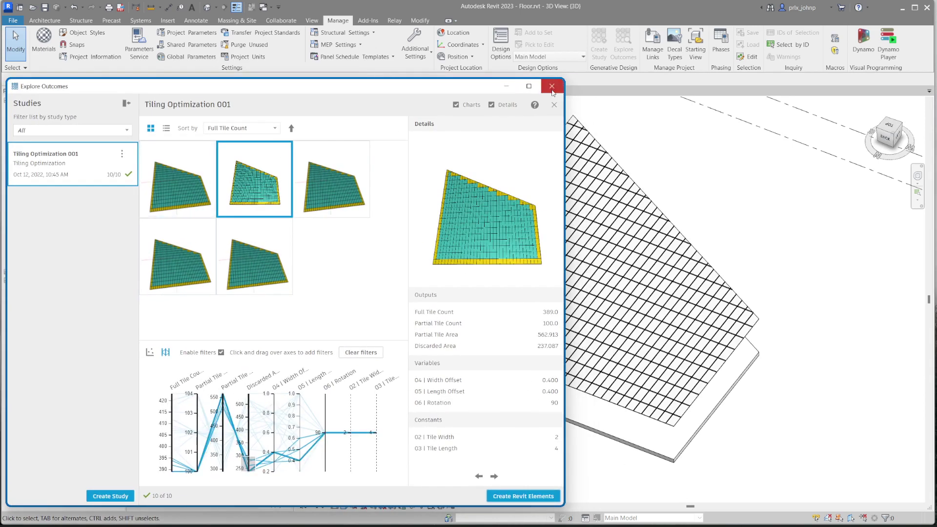
Step: Close Explore Outcomes and open the Tiling Optimization study type in Dynamo for editing
left_click(551, 86)
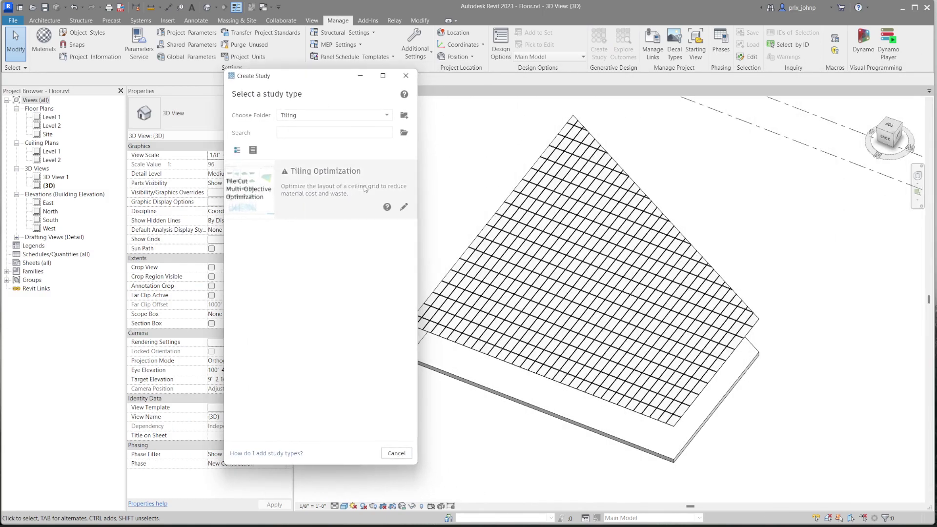
left_click(404, 208)
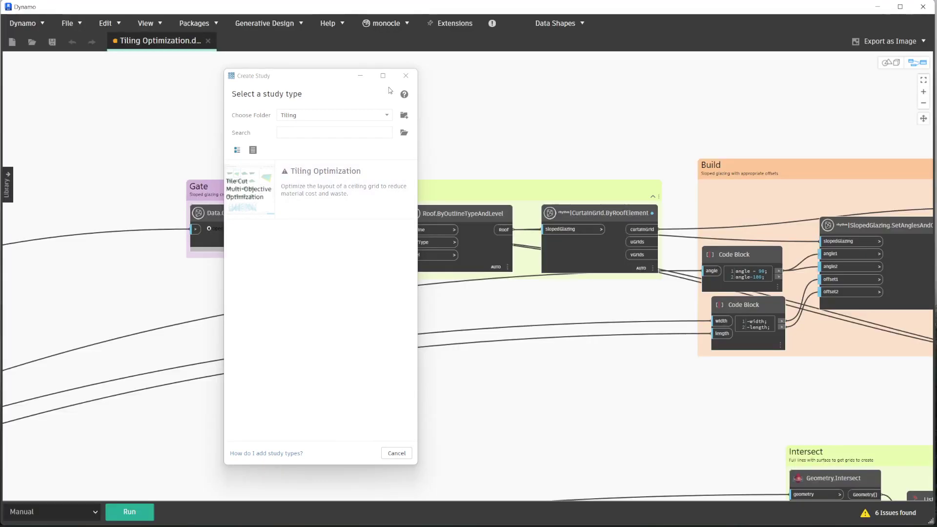
Step: Dismiss the study type chooser and frame the ReadMe and input groups on the canvas
left_click(405, 76)
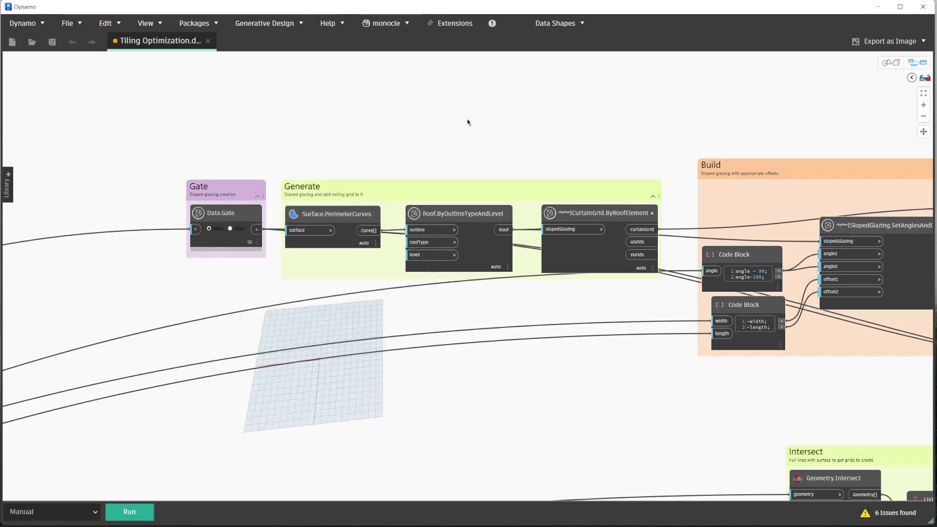
scroll(469, 121, "down", 6)
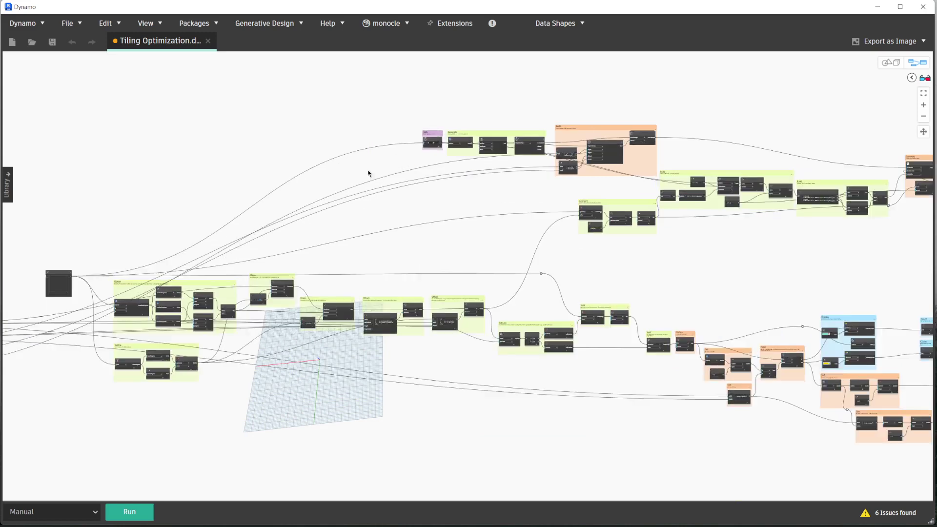
middle_click_drag(344, 220, 596, 215)
scroll(174, 360, "up", 4)
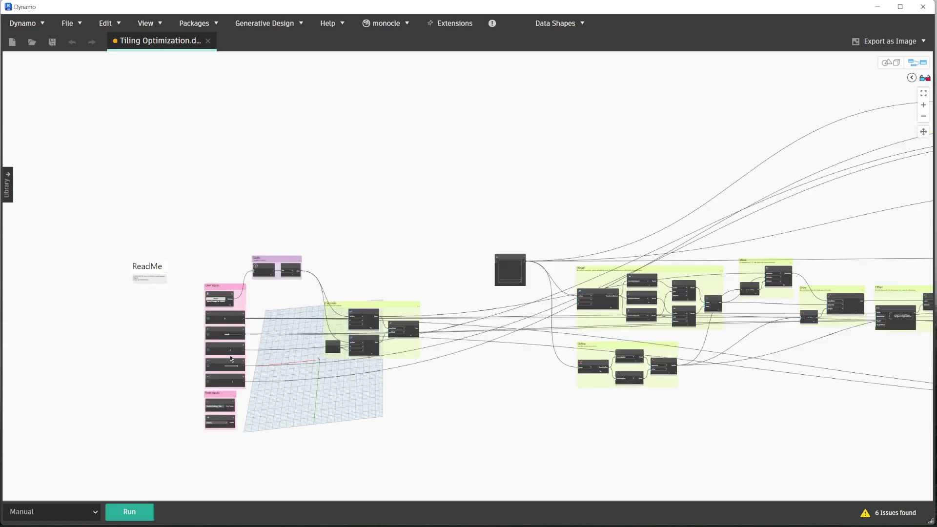
middle_click_drag(360, 256, 350, 176)
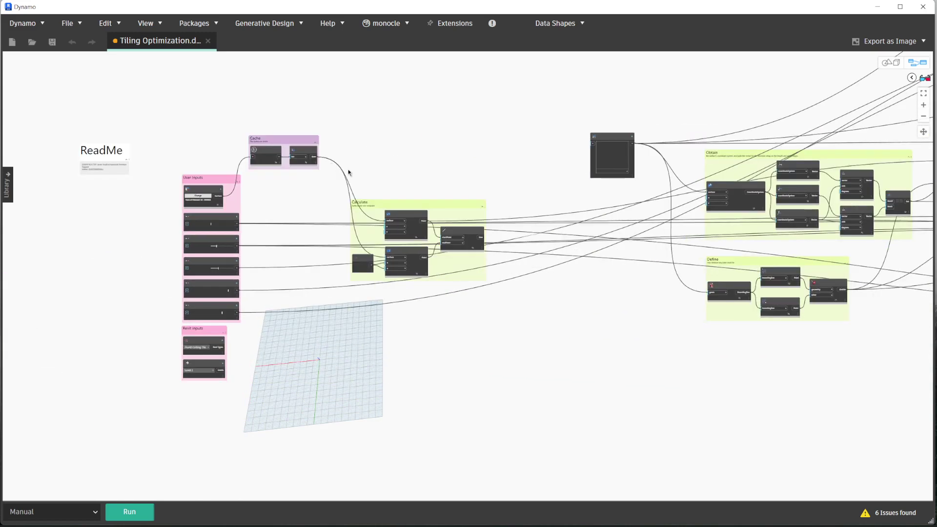
scroll(259, 215, "up", 2)
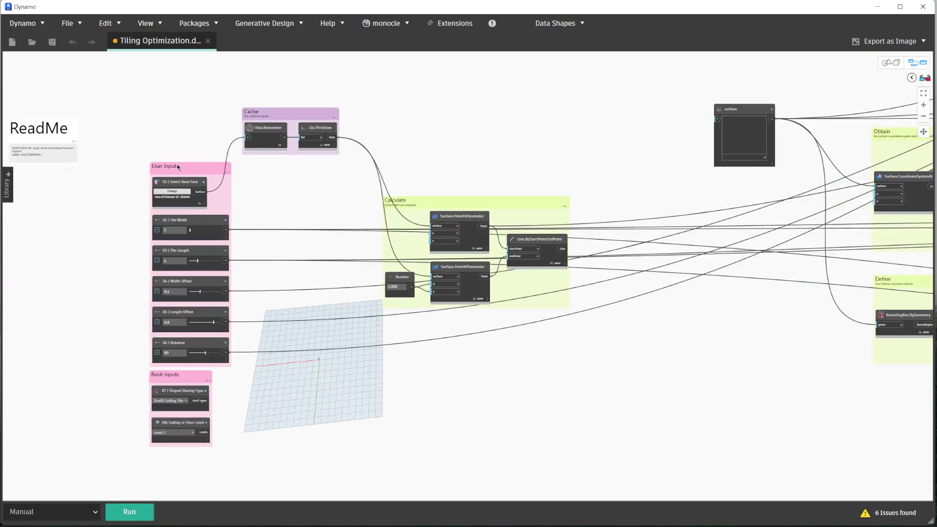
Step: Select the Data.Remember node and pan to the Obtain and Define groups
left_click(266, 132)
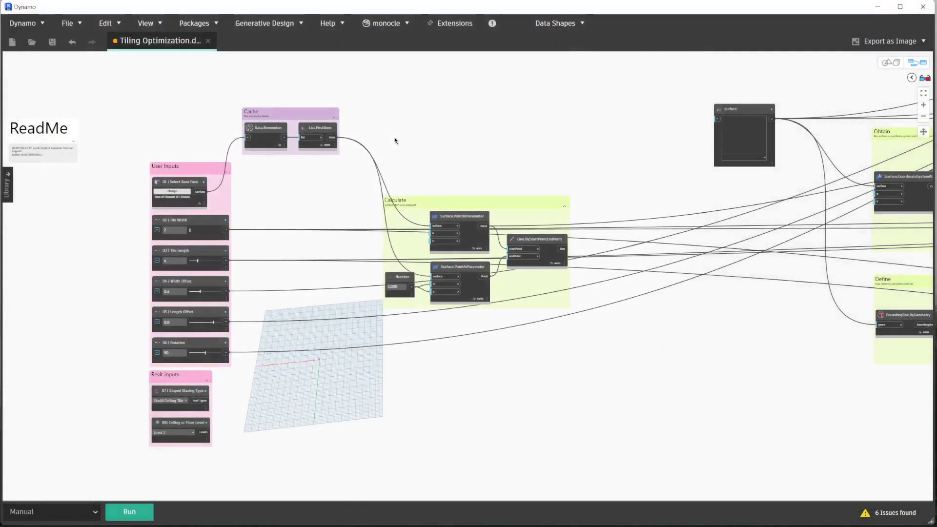
scroll(394, 136, "down", 2)
middle_click_drag(614, 161, 499, 208)
scroll(488, 173, "down", 3)
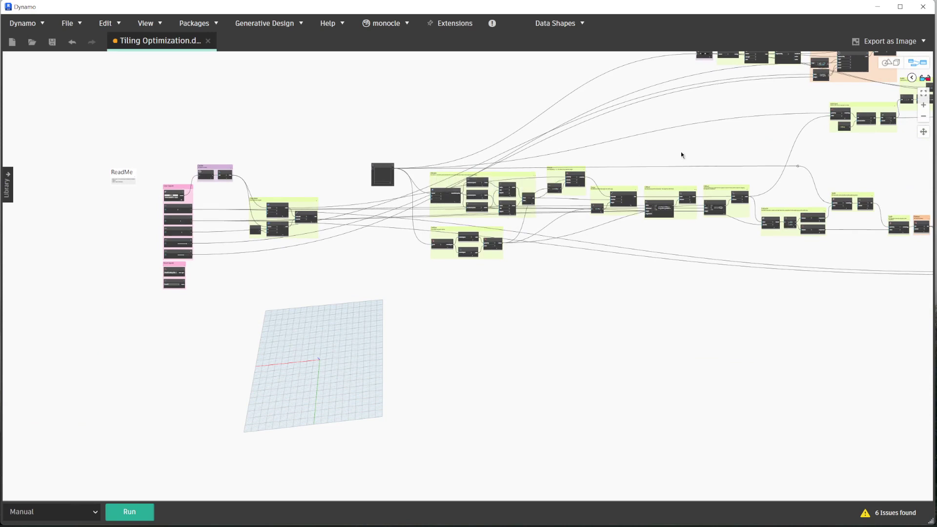
middle_click_drag(681, 154, 347, 212)
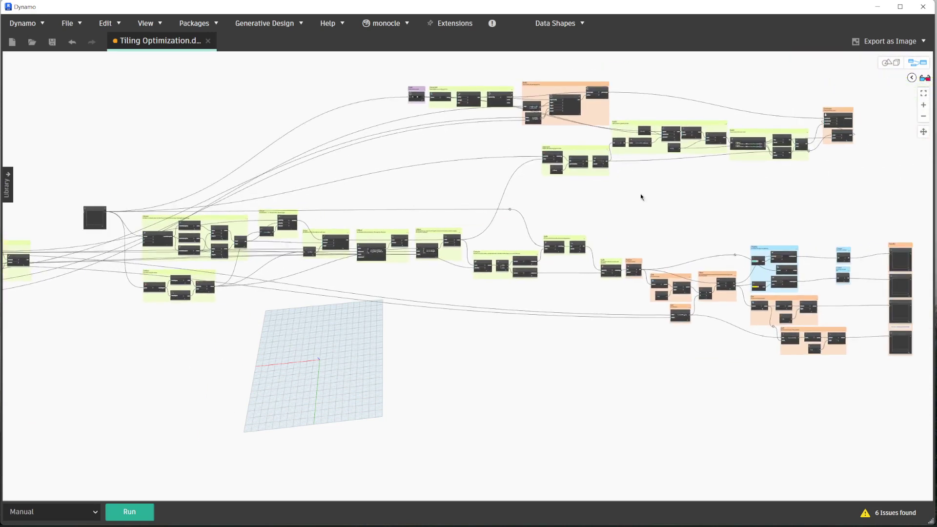
middle_click_drag(642, 195, 600, 237)
scroll(747, 187, "up", 2)
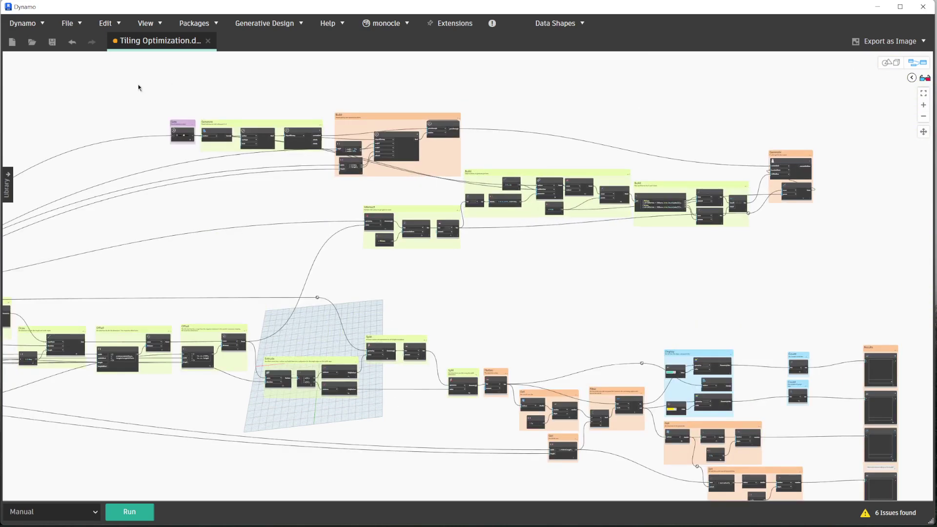
left_click_drag(138, 85, 833, 251)
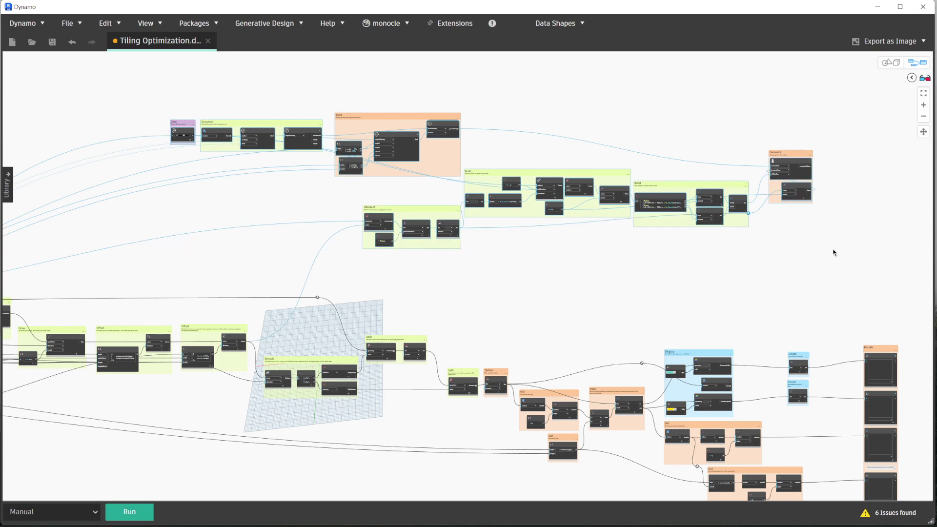
left_click(813, 253)
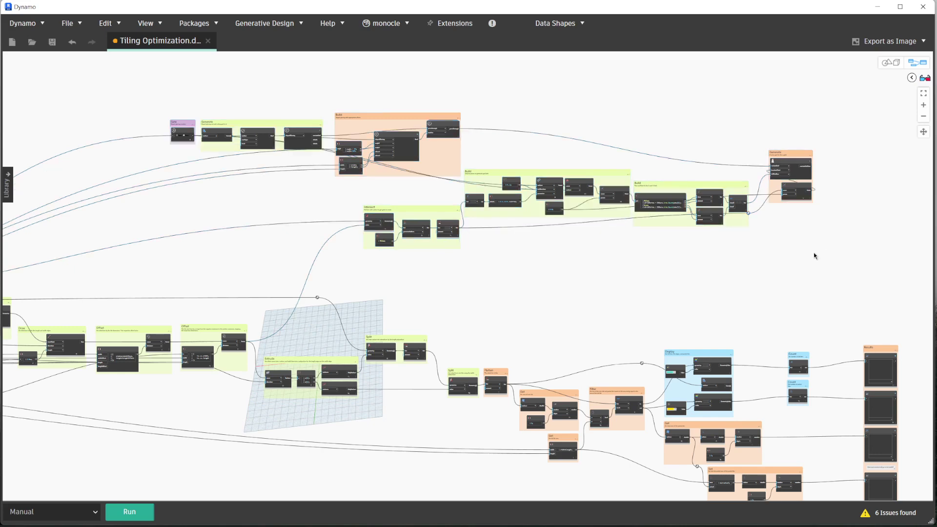
scroll(810, 251, "down", 2)
middle_click_drag(804, 248, 744, 165)
scroll(766, 265, "up", 1)
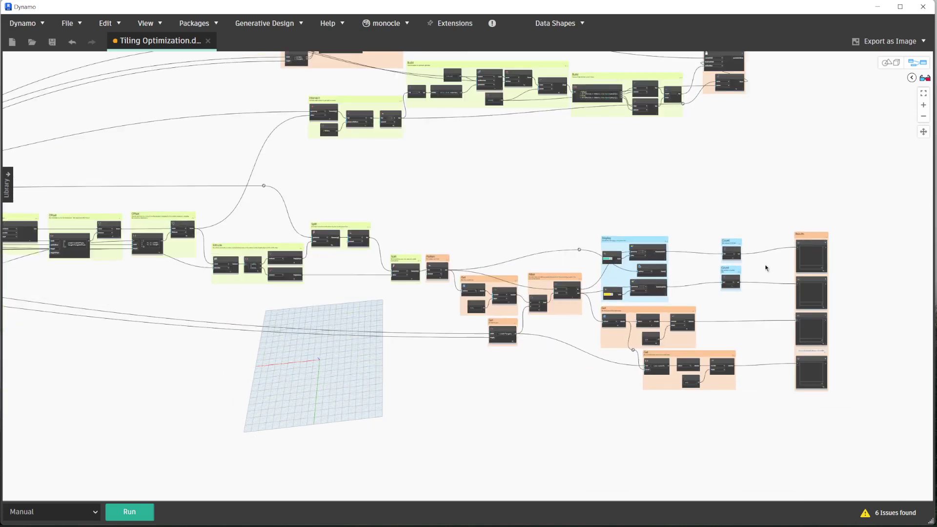
left_click_drag(382, 206, 852, 435)
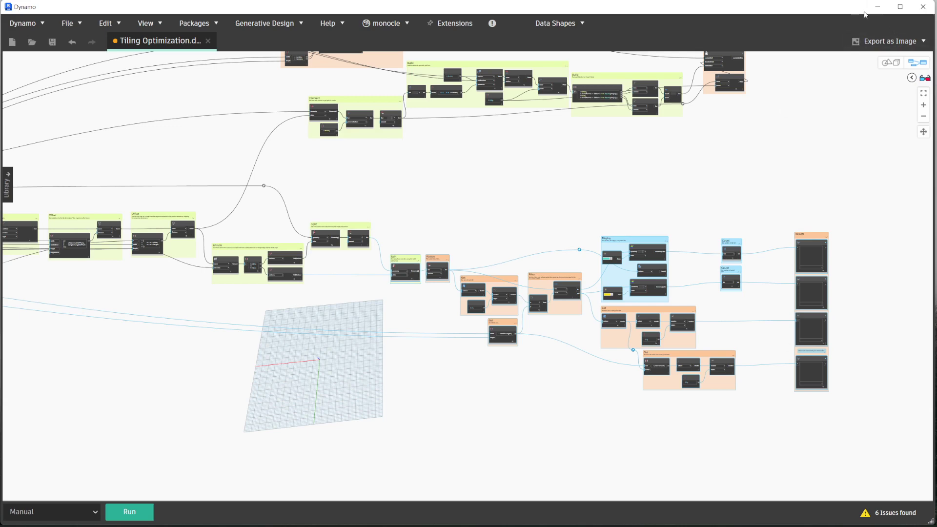
Step: Restore down Dynamo and zoom into Revit's 3D view of the ceiling T-grid
left_click(900, 6)
scroll(502, 312, "up", 2)
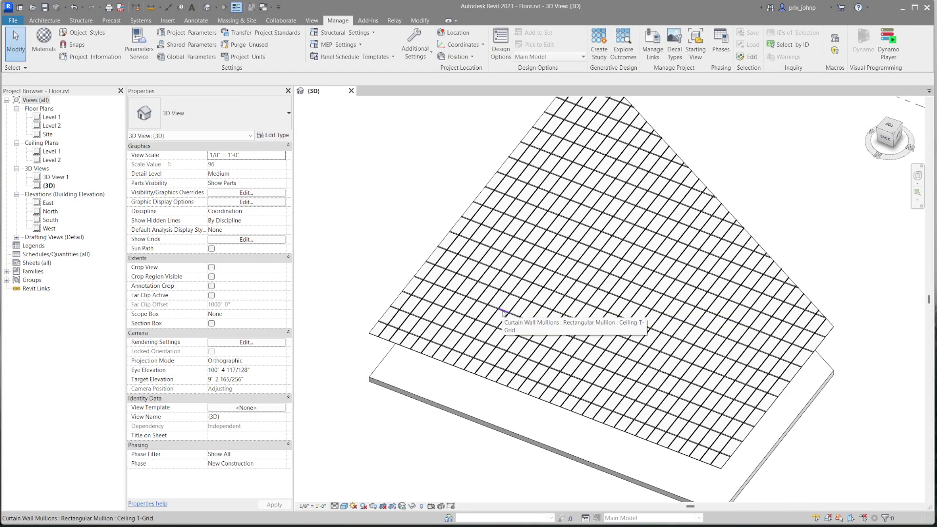